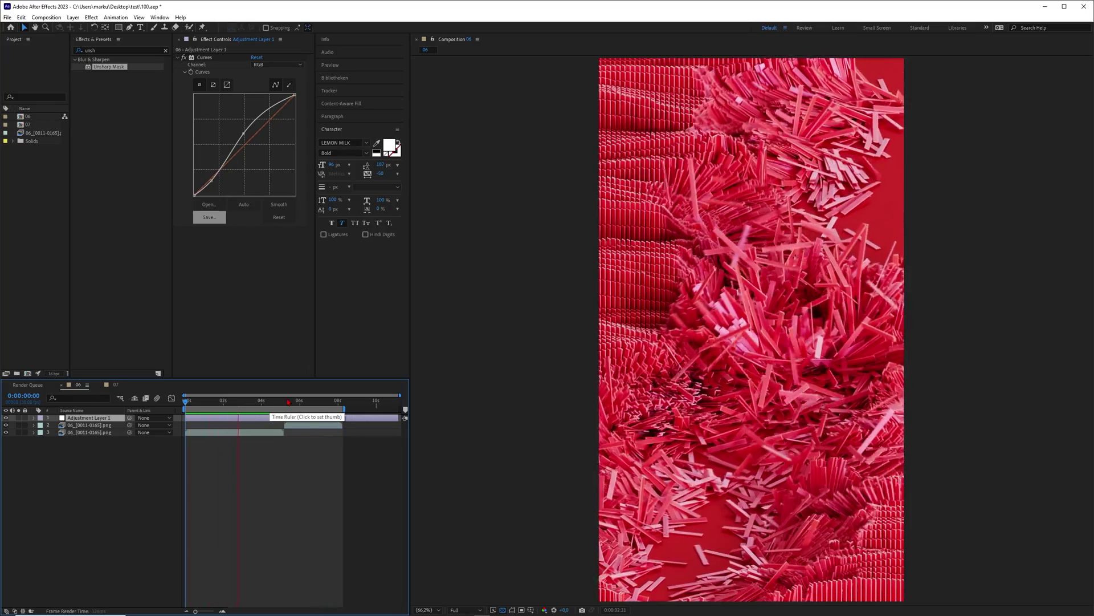
{"action": "left_click_drag", "start_coordinate": [288, 402], "coordinate": [273, 437]}
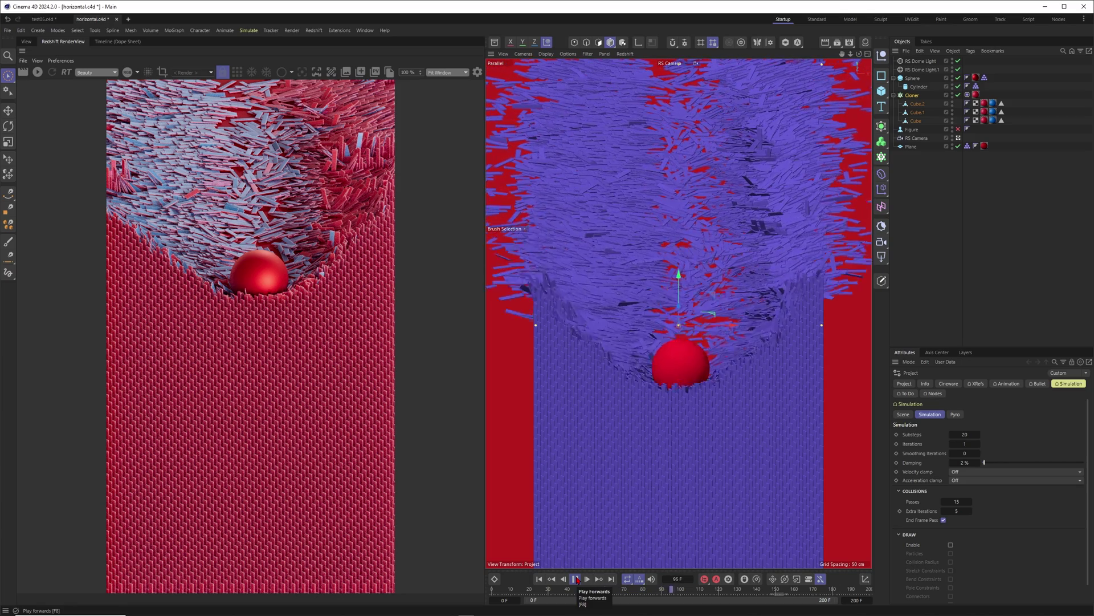
{"action": "left_click", "coordinate": [575, 579]}
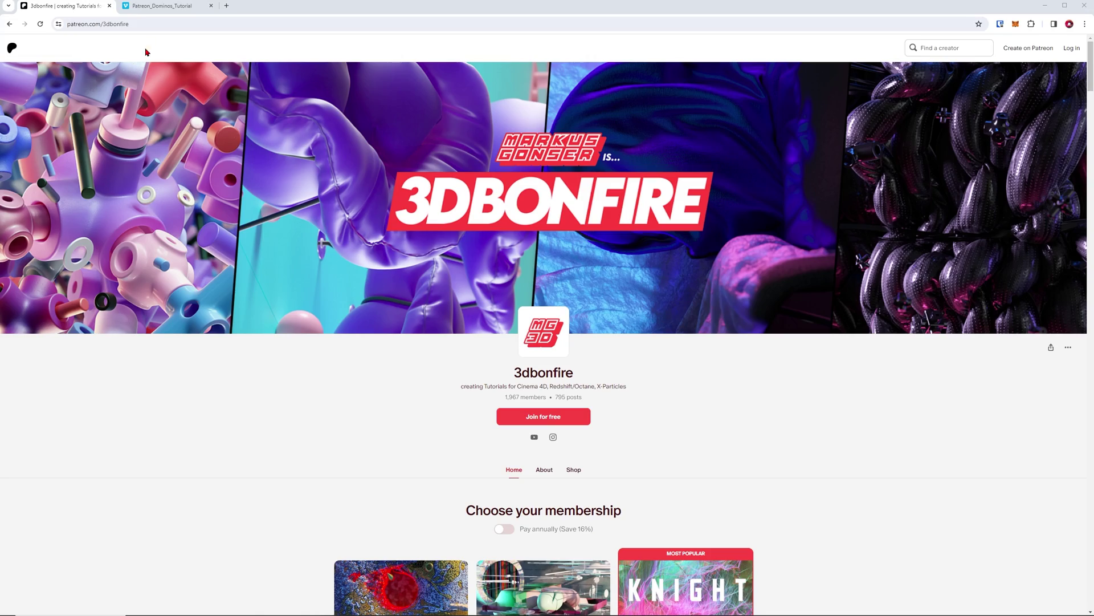
{"action": "left_click", "coordinate": [50, 26]}
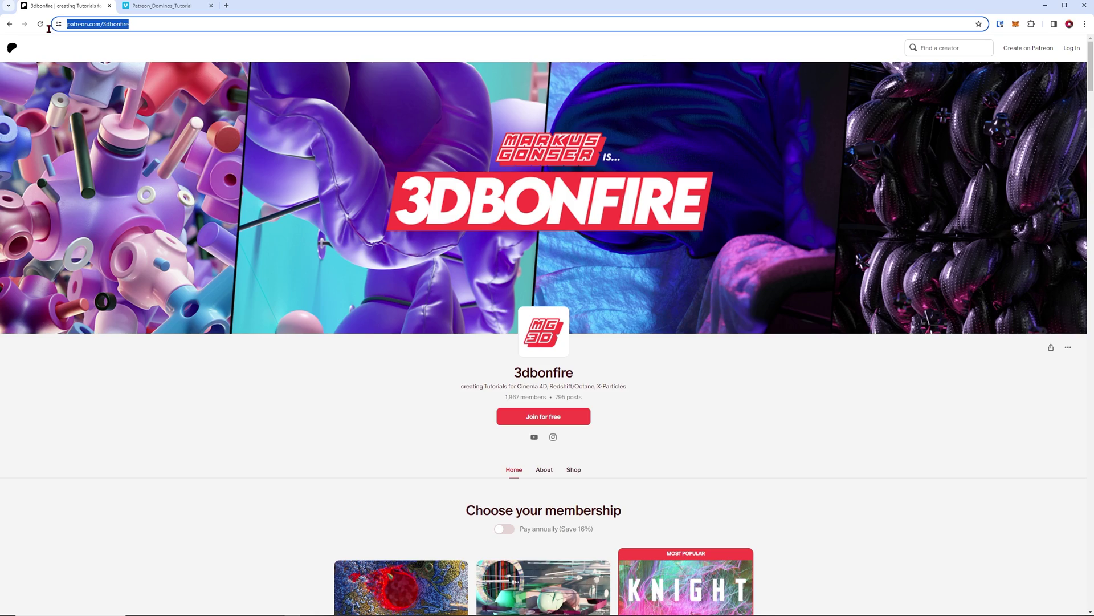
{"action": "scroll", "coordinate": [608, 292], "scroll_direction": "down", "scroll_amount": 2}
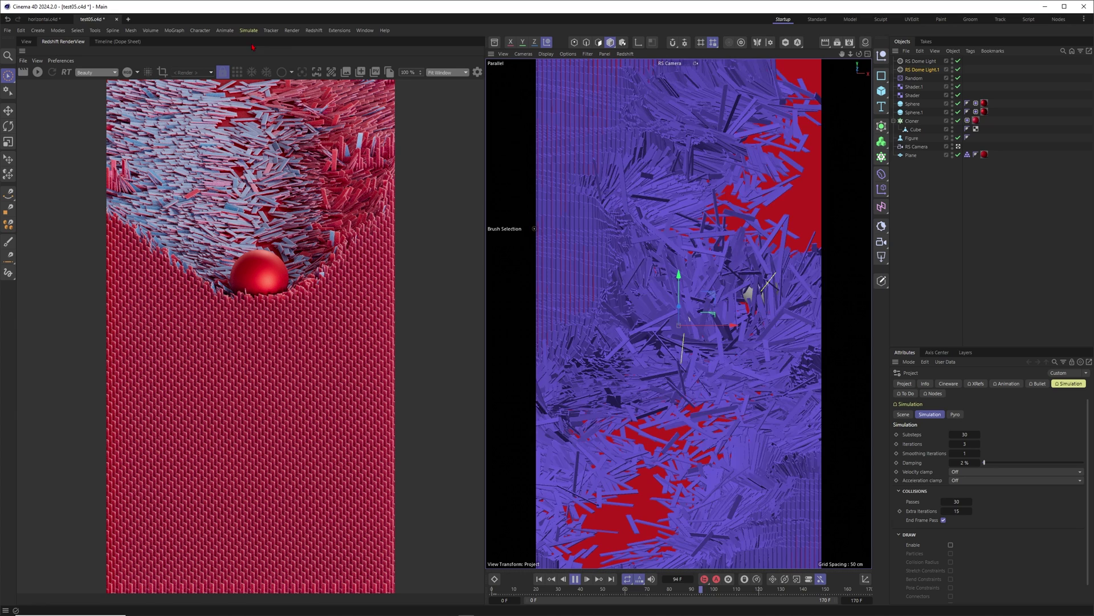
Add a 400 × 400 cm plane in a new Cinema 4D project and display it shaded with polygon lines.
{"action": "key", "text": "ctrl+n"}
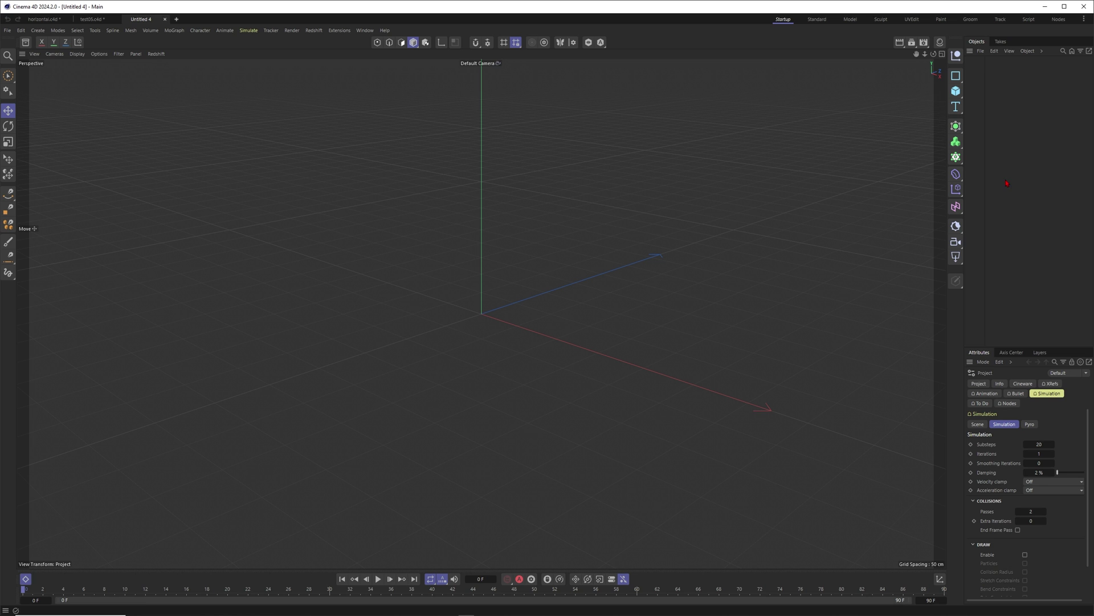
{"action": "left_click_drag", "start_coordinate": [956, 91], "coordinate": [986, 121]}
{"action": "scroll", "coordinate": [628, 294], "scroll_direction": "down", "scroll_amount": 3}
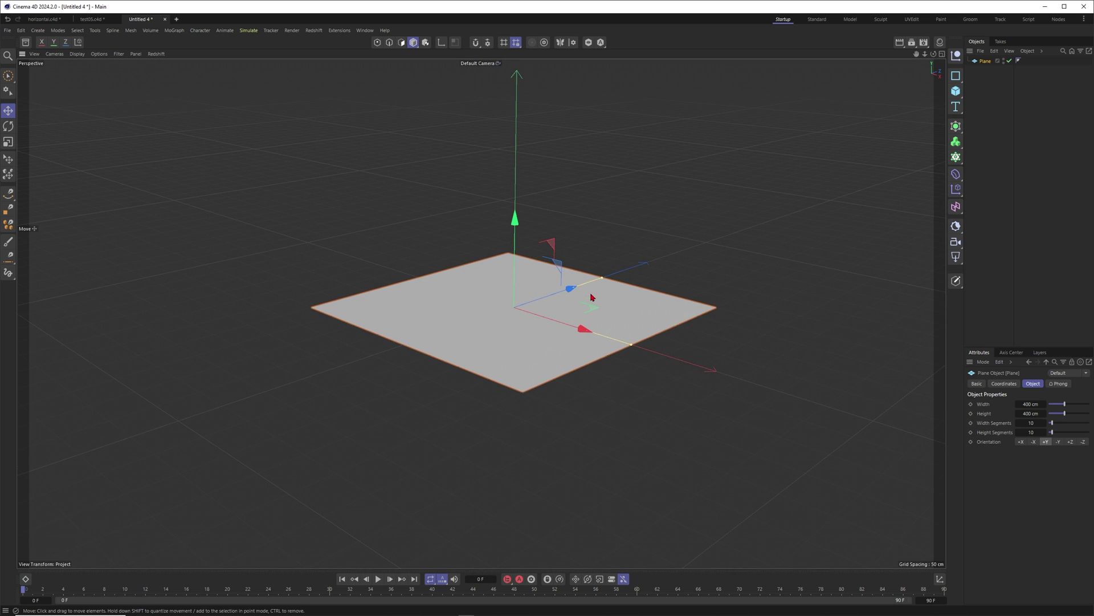
{"action": "key", "text": "n"}
{"action": "key", "text": "b"}
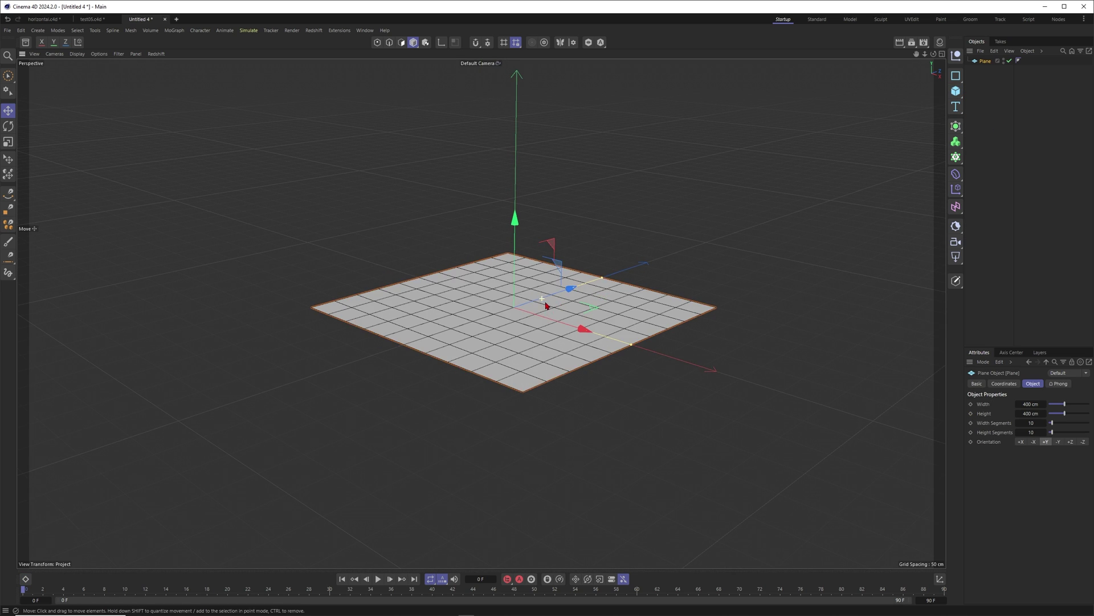
{"action": "scroll", "coordinate": [547, 302], "scroll_direction": "down", "scroll_amount": 2}
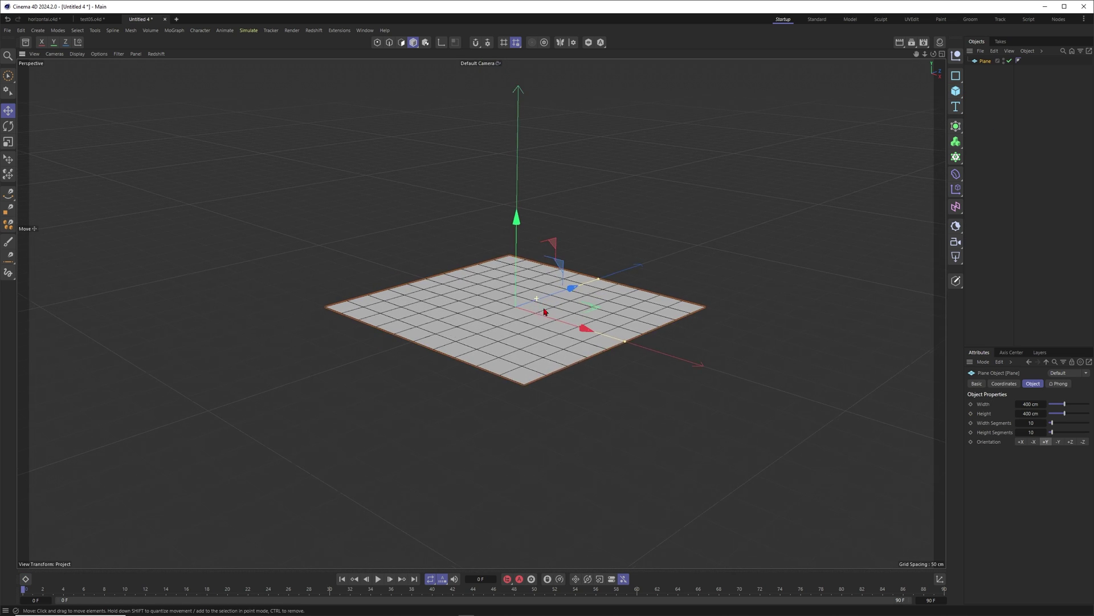
Add a 180 cm Figure object as a size reference and move it to the far corner of the plane.
{"action": "left_click_drag", "start_coordinate": [544, 311], "coordinate": [561, 332], "text": "alt"}
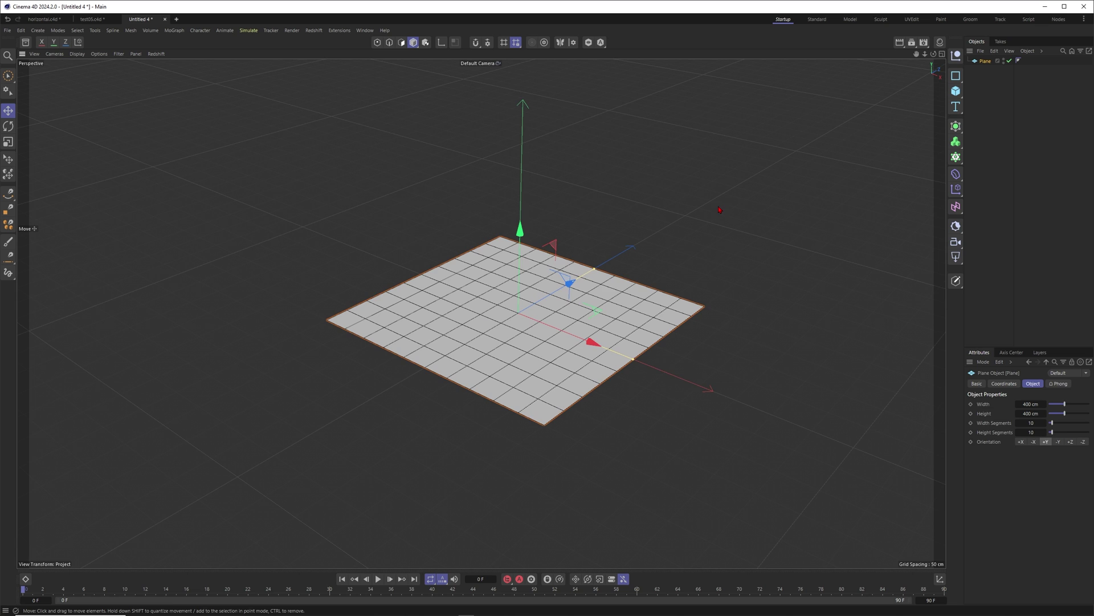
{"action": "middle_click_drag", "start_coordinate": [720, 210], "coordinate": [702, 205], "text": "alt"}
{"action": "left_click", "coordinate": [993, 111]}
{"action": "left_click_drag", "start_coordinate": [959, 93], "coordinate": [990, 167]}
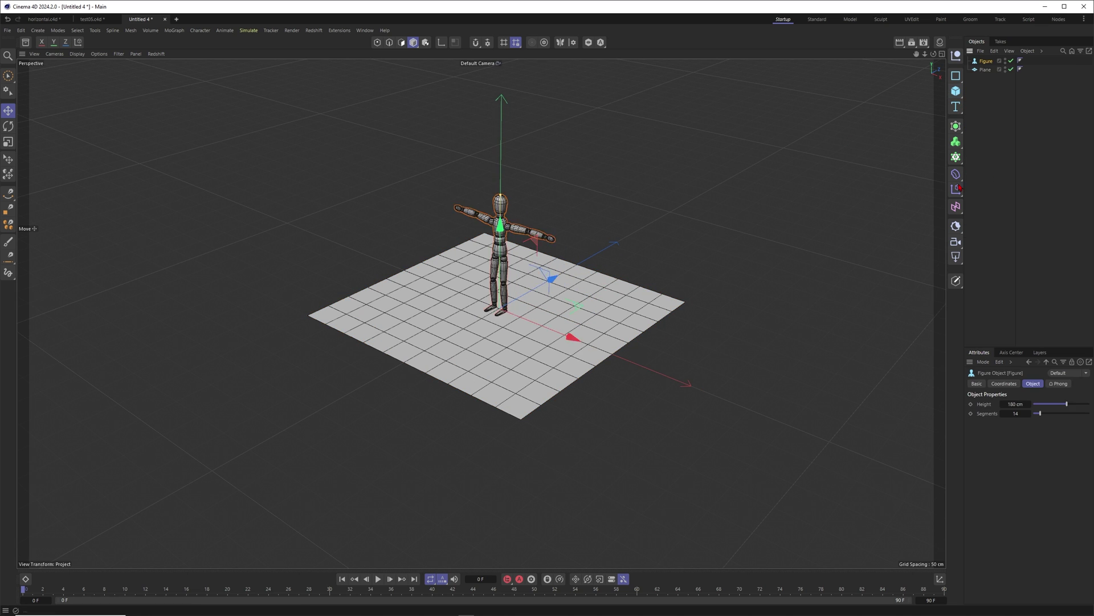
{"action": "left_click_drag", "start_coordinate": [553, 313], "coordinate": [710, 290], "text": "alt"}
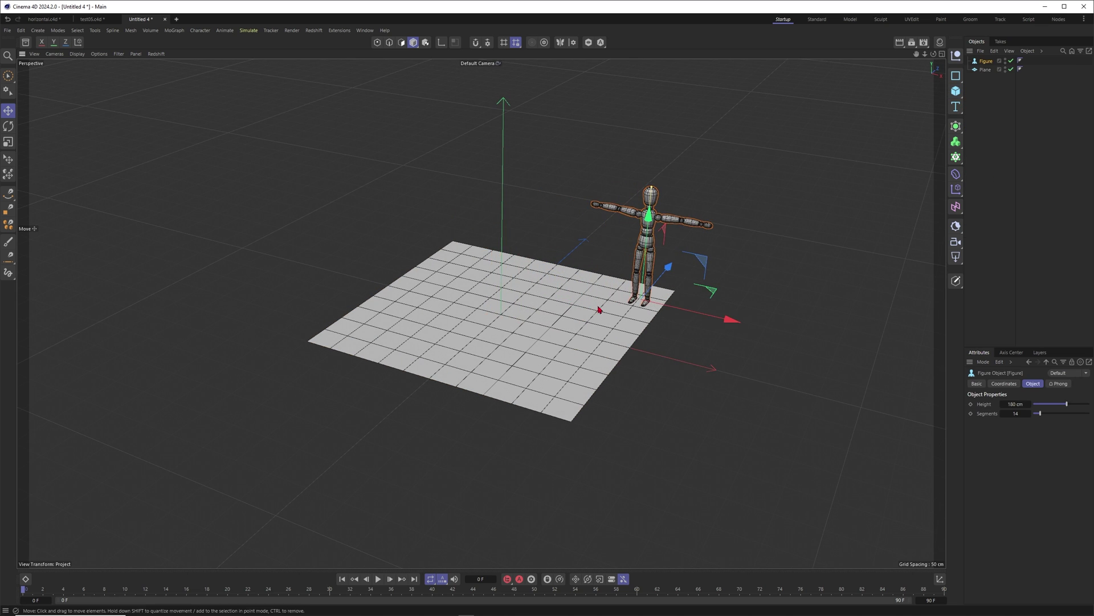
{"action": "middle_click_drag", "start_coordinate": [496, 323], "coordinate": [536, 317], "text": "alt"}
{"action": "right_click_drag", "start_coordinate": [536, 316], "coordinate": [608, 285], "text": "alt"}
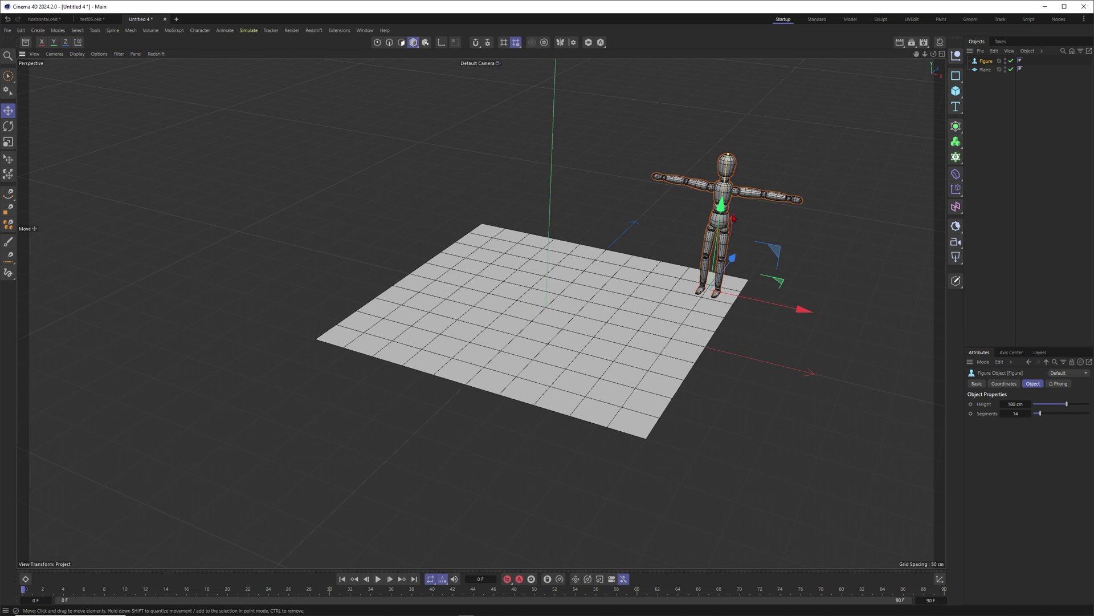
Add a cube primitive and set its X, Y and Z sizes to 10 cm.
{"action": "left_click", "coordinate": [826, 171]}
{"action": "left_click", "coordinate": [956, 92]}
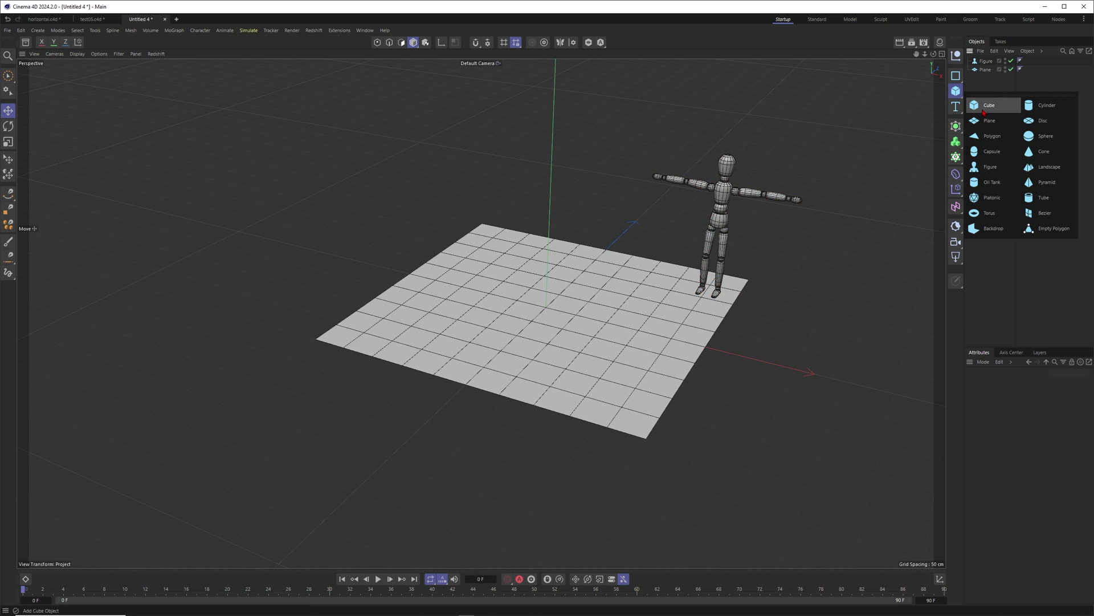
{"action": "left_click", "coordinate": [984, 106]}
{"action": "double_click", "coordinate": [1030, 423]}
{"action": "type", "text": "10"}
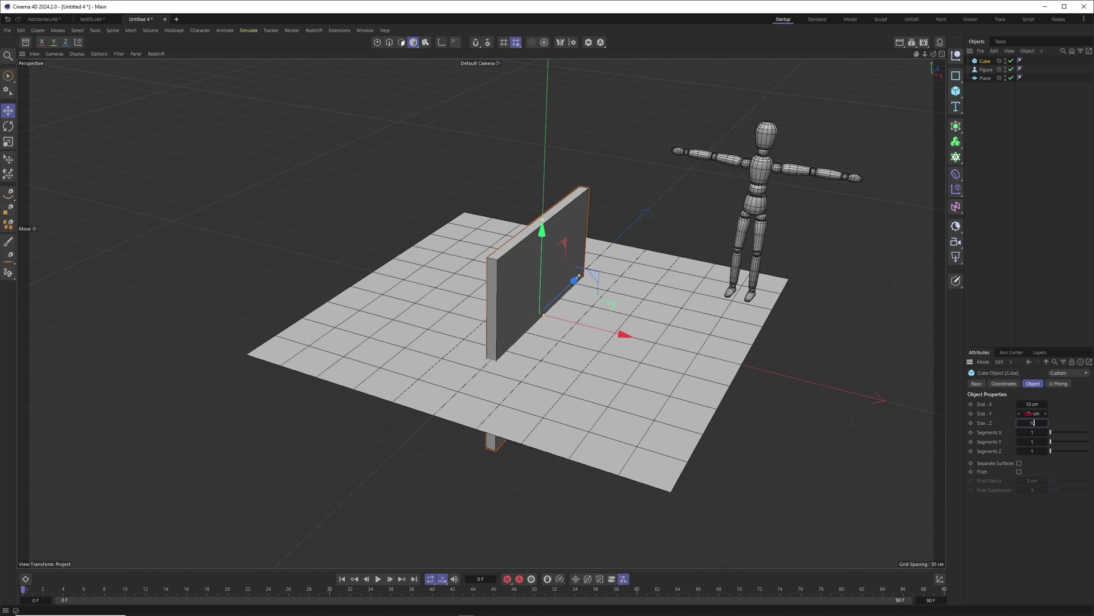
{"action": "double_click", "coordinate": [1031, 413]}
{"action": "type", "text": "10"}
{"action": "key", "text": "Return"}
Raise the cube vertically until it stands on top of the plane.
{"action": "right_click_drag", "start_coordinate": [561, 321], "coordinate": [641, 295], "text": "alt"}
{"action": "scroll", "coordinate": [641, 297], "scroll_direction": "up", "scroll_amount": 8}
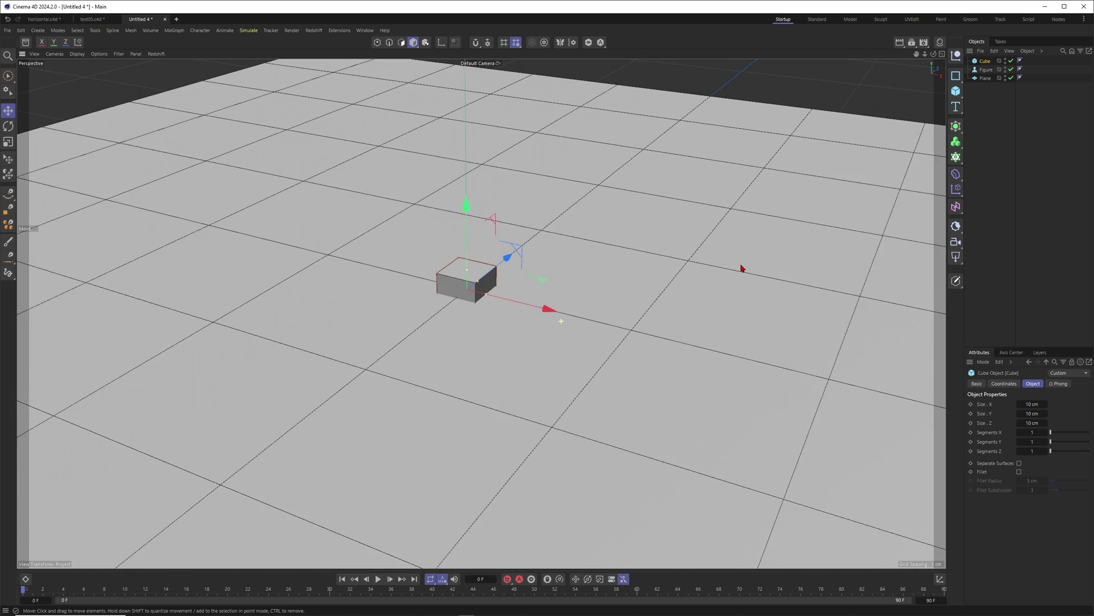
{"action": "scroll", "coordinate": [570, 285], "scroll_direction": "up", "scroll_amount": 5}
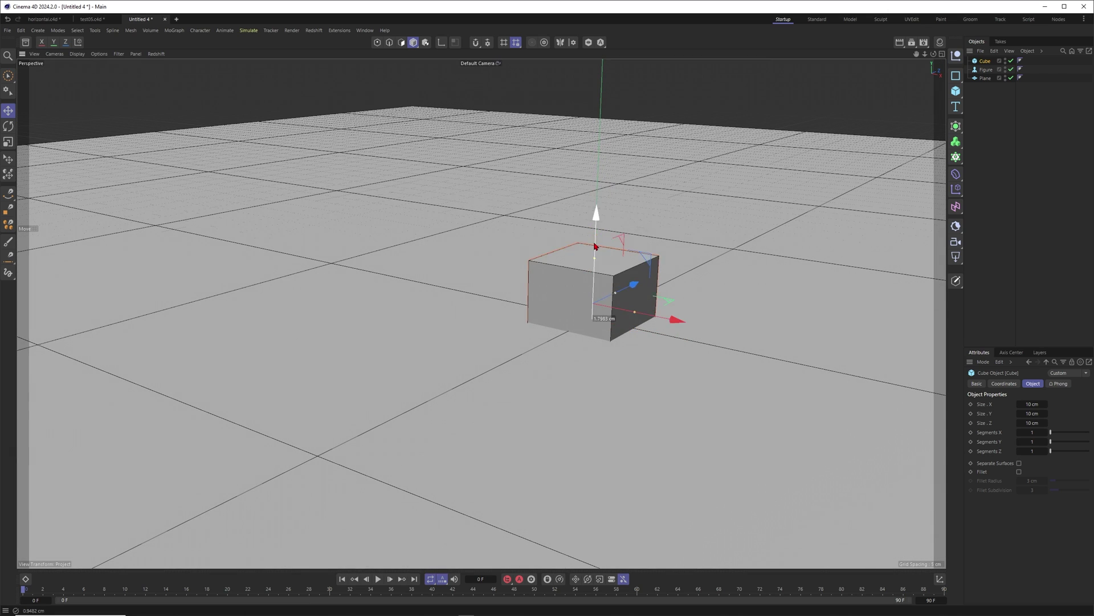
{"action": "left_click_drag", "start_coordinate": [581, 284], "coordinate": [558, 297], "text": "alt"}
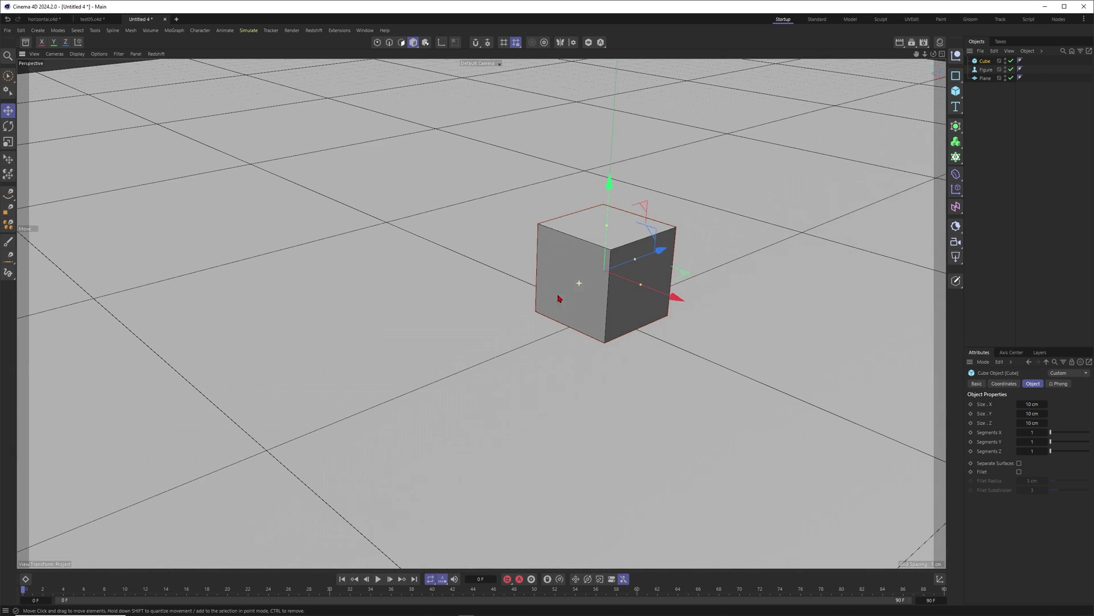
Turn the cube into a domino shape by setting its size to 4.5 cm in X and 1.5 cm in Z.
{"action": "left_click_drag", "start_coordinate": [630, 262], "coordinate": [608, 273]}
{"action": "mouse_move", "coordinate": [600, 274]}
{"action": "left_mouse_down", "text": "alt"}
{"action": "mouse_move", "coordinate": [643, 280]}
{"action": "mouse_move", "coordinate": [617, 283]}
{"action": "left_mouse_up", "text": "alt"}
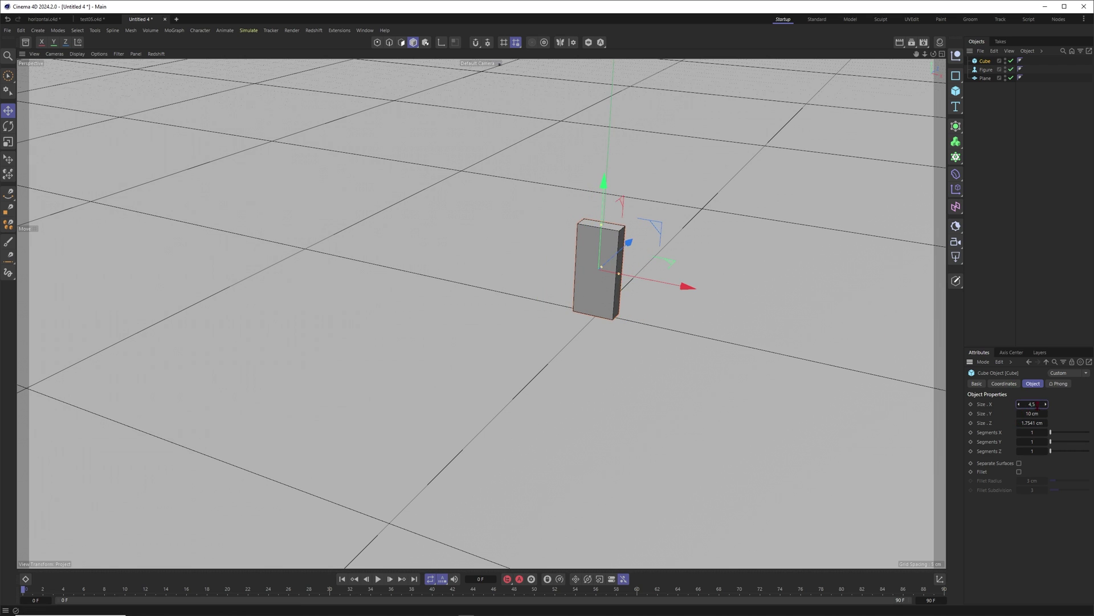
{"action": "key", "text": "Return"}
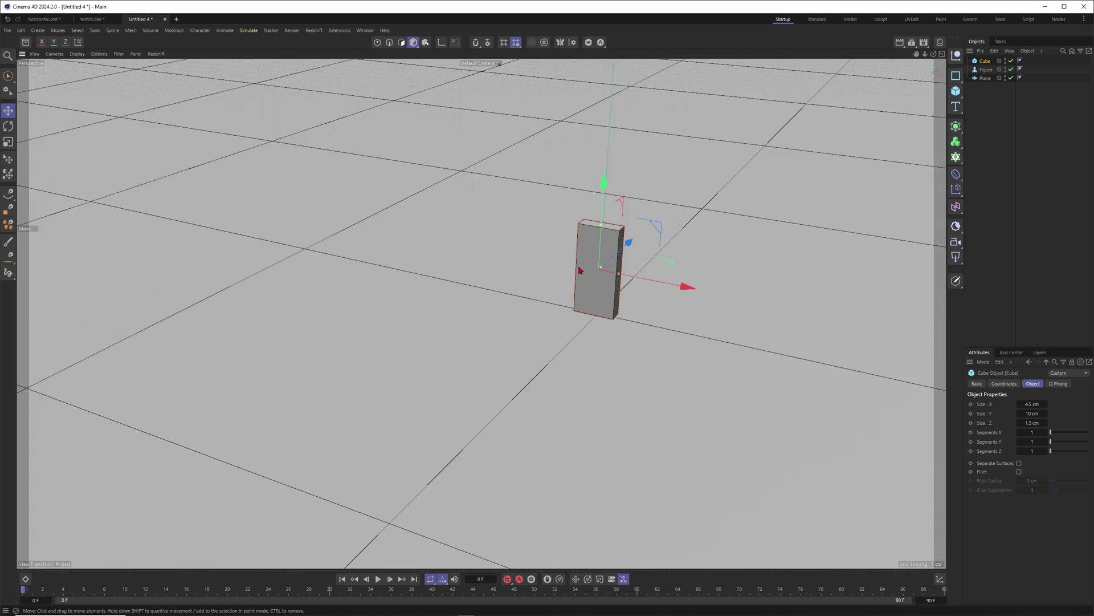
Set the domino cube's Z size to 1 cm and delete the Figure object.
{"action": "left_click_drag", "start_coordinate": [579, 269], "coordinate": [552, 271], "text": "alt"}
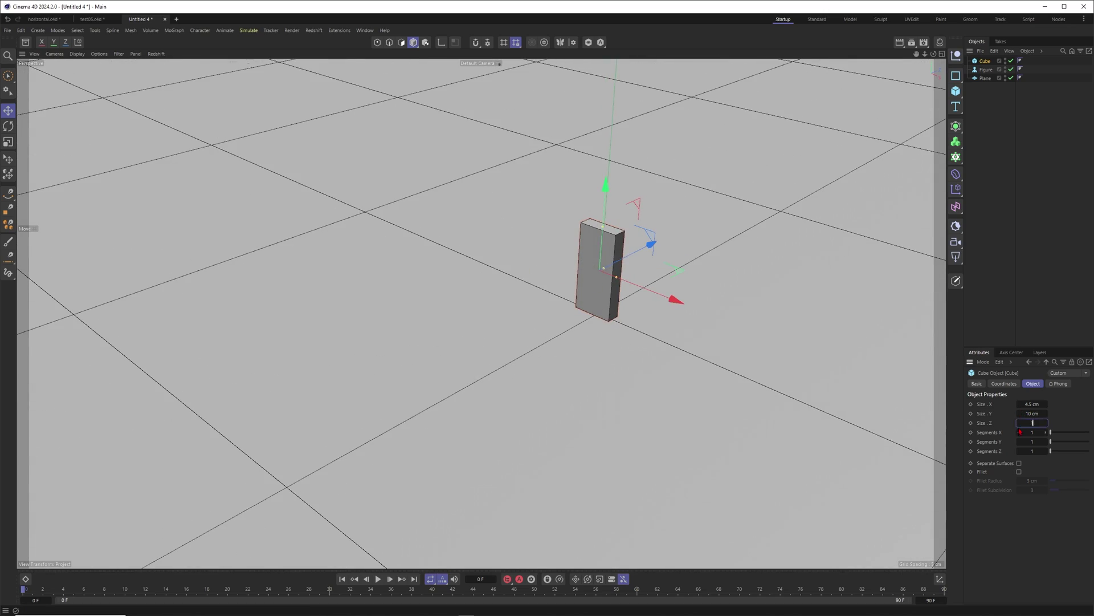
{"action": "key", "text": "Return"}
{"action": "left_click_drag", "start_coordinate": [660, 298], "coordinate": [618, 287], "text": "alt"}
{"action": "right_click_drag", "start_coordinate": [618, 287], "coordinate": [445, 381], "text": "alt"}
{"action": "middle_click_drag", "start_coordinate": [719, 282], "coordinate": [646, 372], "text": "alt"}
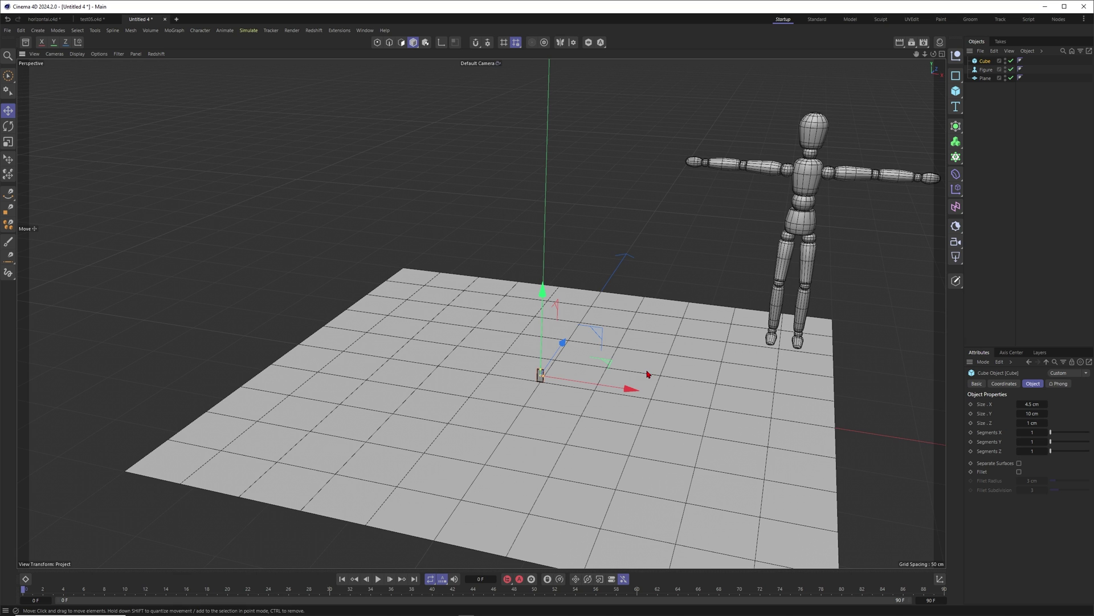
{"action": "left_click", "coordinate": [986, 70]}
{"action": "key", "text": "Delete"}
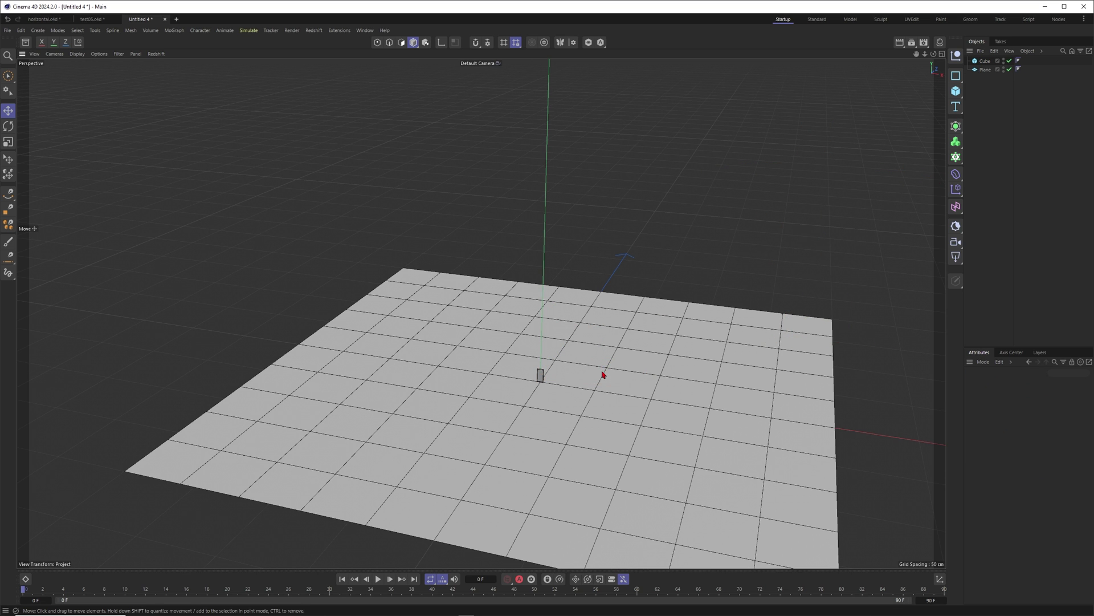
Add a Cloner and make the domino cube its child.
{"action": "left_click_drag", "start_coordinate": [593, 368], "coordinate": [584, 371], "text": "alt"}
{"action": "left_click", "coordinate": [956, 141]}
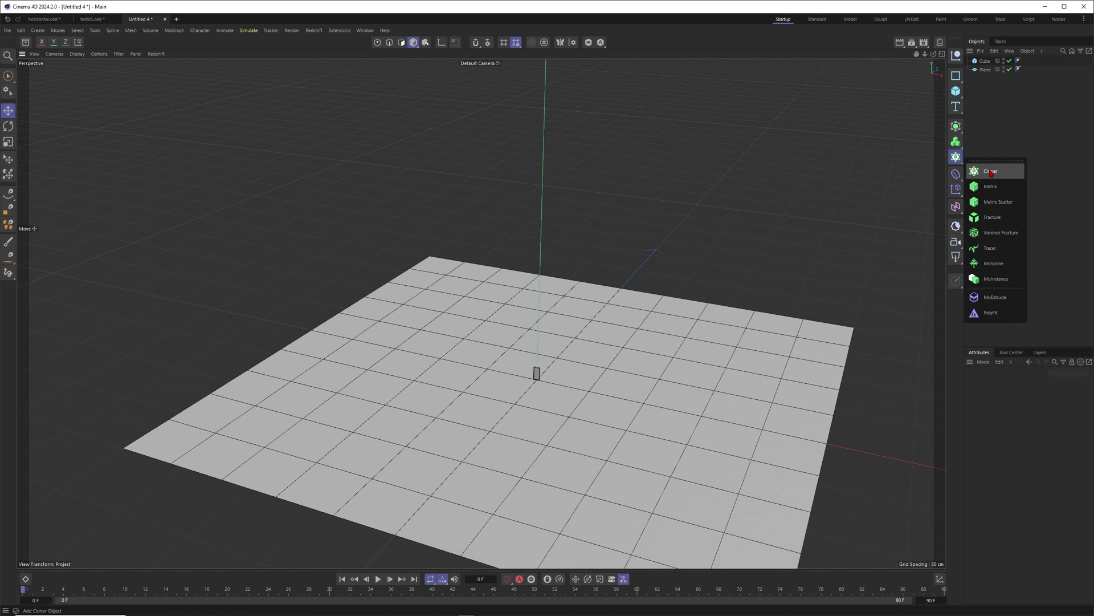
{"action": "left_click", "coordinate": [989, 168]}
{"action": "left_click_drag", "start_coordinate": [989, 64], "coordinate": [989, 64]}
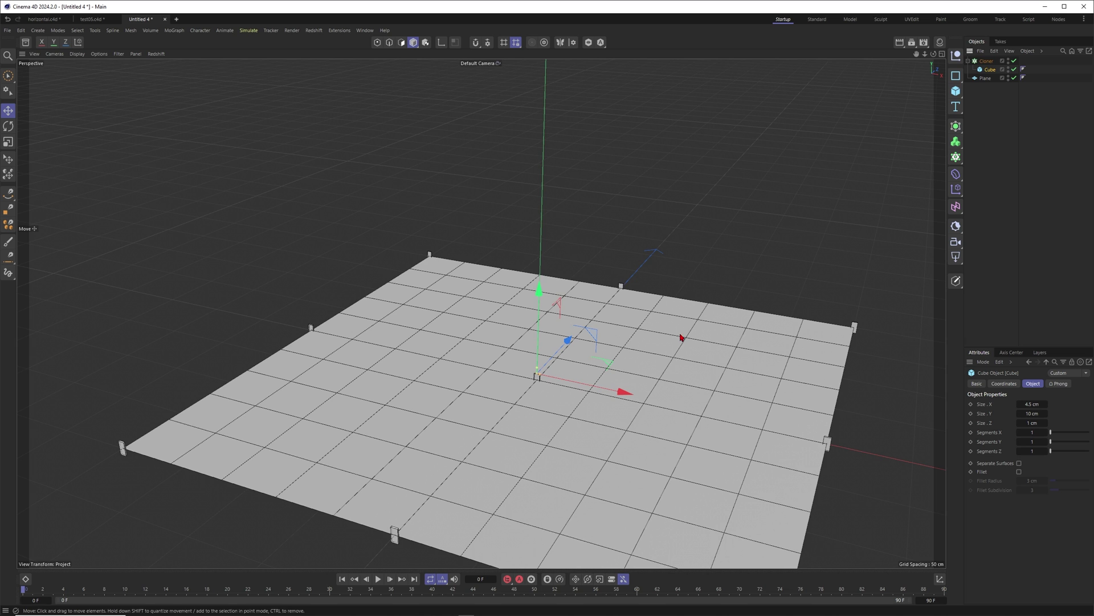
Switch the Cloner's grid to Endpoint mode and shrink it to about 169 cm in X and 300 cm in Z.
{"action": "scroll", "coordinate": [569, 292], "scroll_direction": "down", "scroll_amount": 2}
{"action": "left_click_drag", "start_coordinate": [569, 291], "coordinate": [584, 295], "text": "alt"}
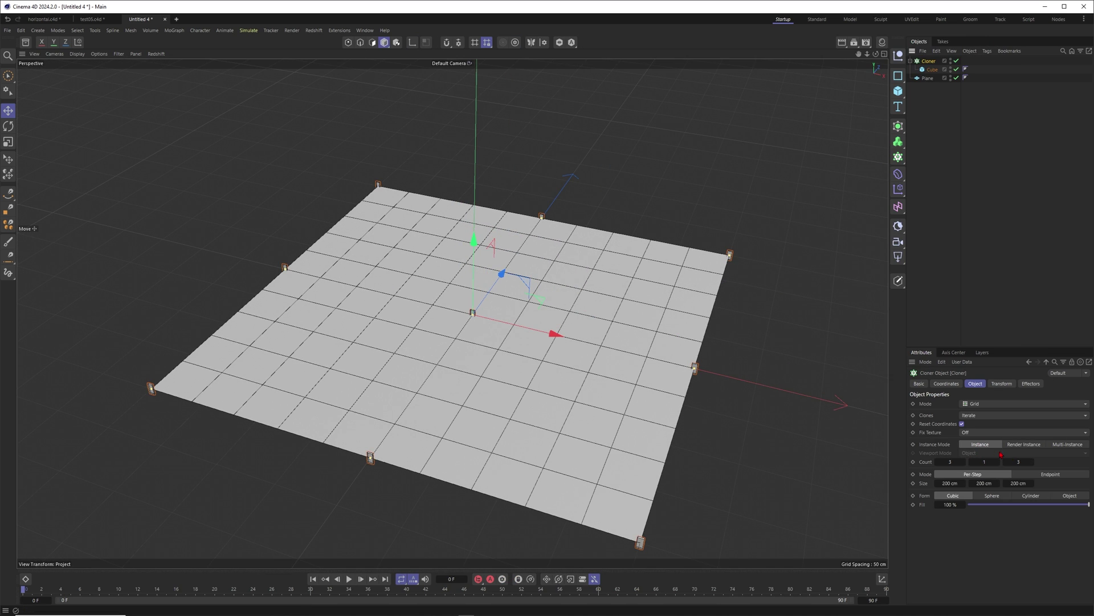
{"action": "left_click", "coordinate": [1049, 476]}
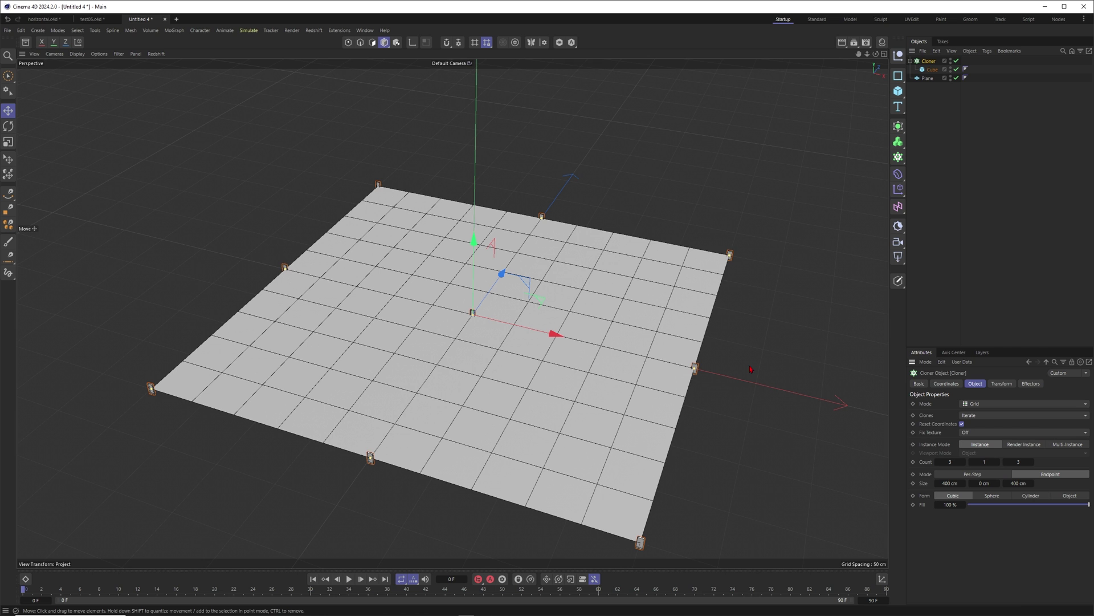
{"action": "left_click_drag", "start_coordinate": [579, 362], "coordinate": [556, 362]}
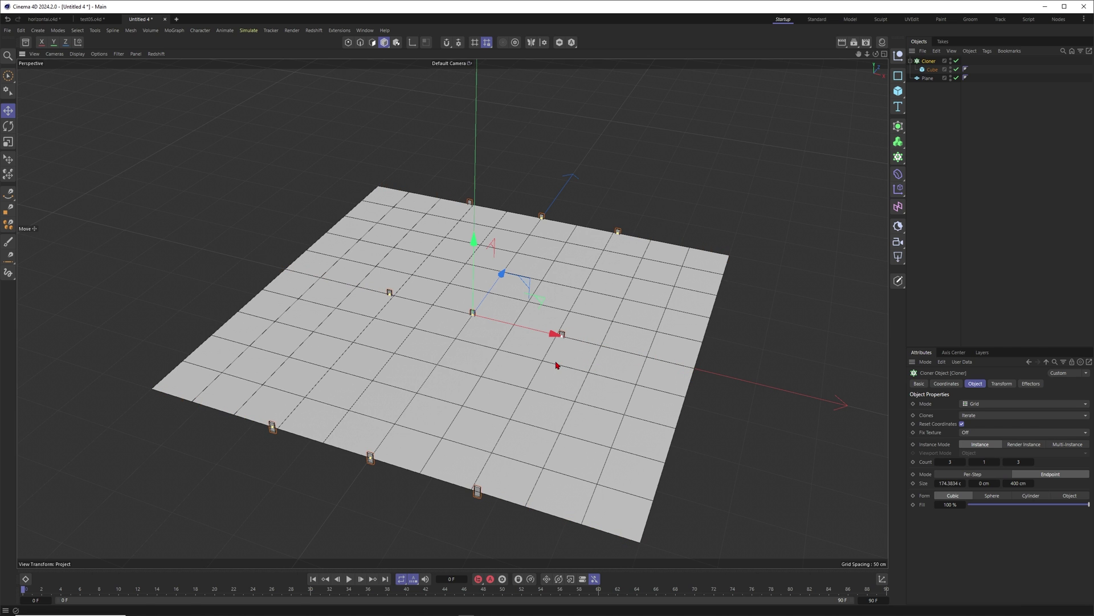
{"action": "left_click_drag", "start_coordinate": [540, 218], "coordinate": [525, 237]}
{"action": "left_click_drag", "start_coordinate": [496, 250], "coordinate": [444, 371], "text": "alt"}
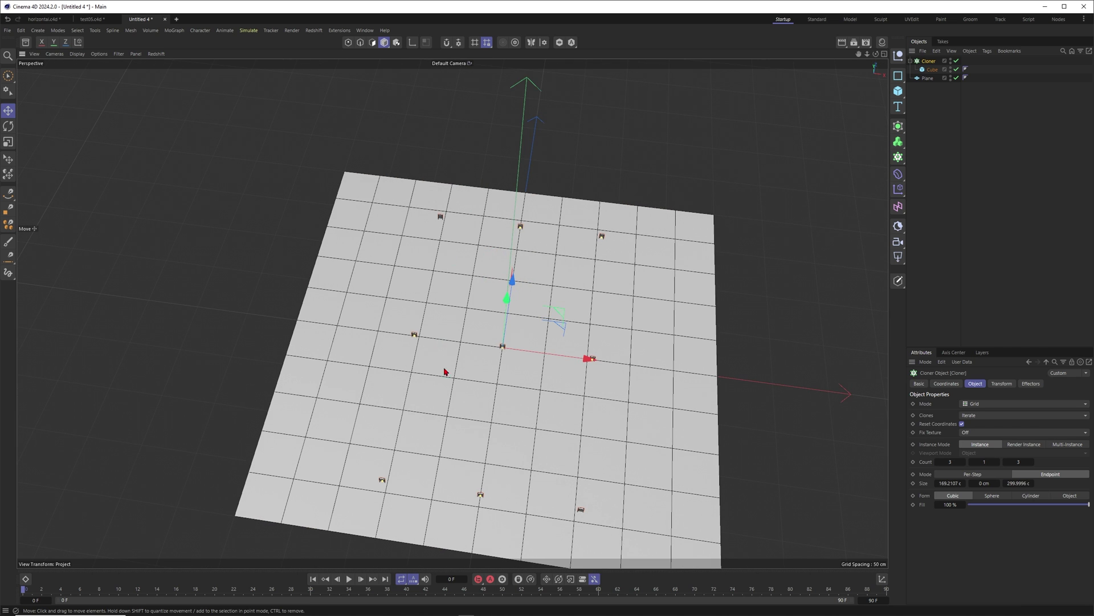
{"action": "left_click_drag", "start_coordinate": [524, 330], "coordinate": [542, 250], "text": "alt"}
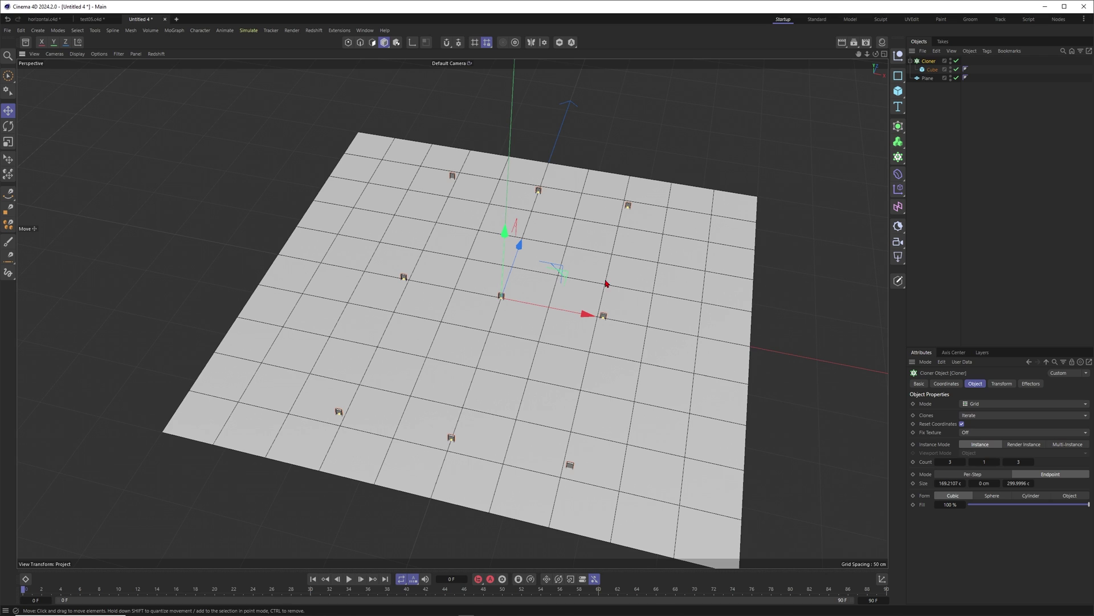
Set the Cloner's grid count to 23 in X and 90 in Z.
{"action": "left_click_drag", "start_coordinate": [950, 461], "coordinate": [1035, 465]}
{"action": "key", "text": "Return"}
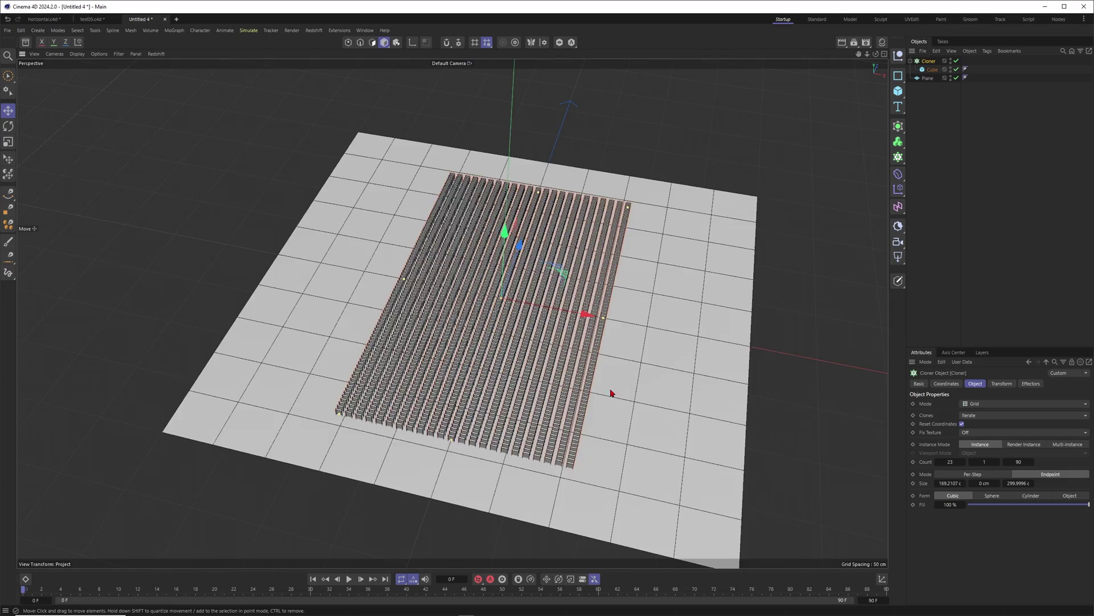
{"action": "left_click_drag", "start_coordinate": [610, 415], "coordinate": [564, 403], "text": "alt"}
{"action": "right_click_drag", "start_coordinate": [564, 403], "coordinate": [677, 350], "text": "alt"}
{"action": "mouse_move", "coordinate": [612, 374]}
{"action": "left_mouse_down", "text": "alt"}
{"action": "mouse_move", "coordinate": [633, 352]}
{"action": "mouse_move", "coordinate": [624, 330]}
{"action": "mouse_move", "coordinate": [591, 415]}
{"action": "left_mouse_up", "text": "alt"}
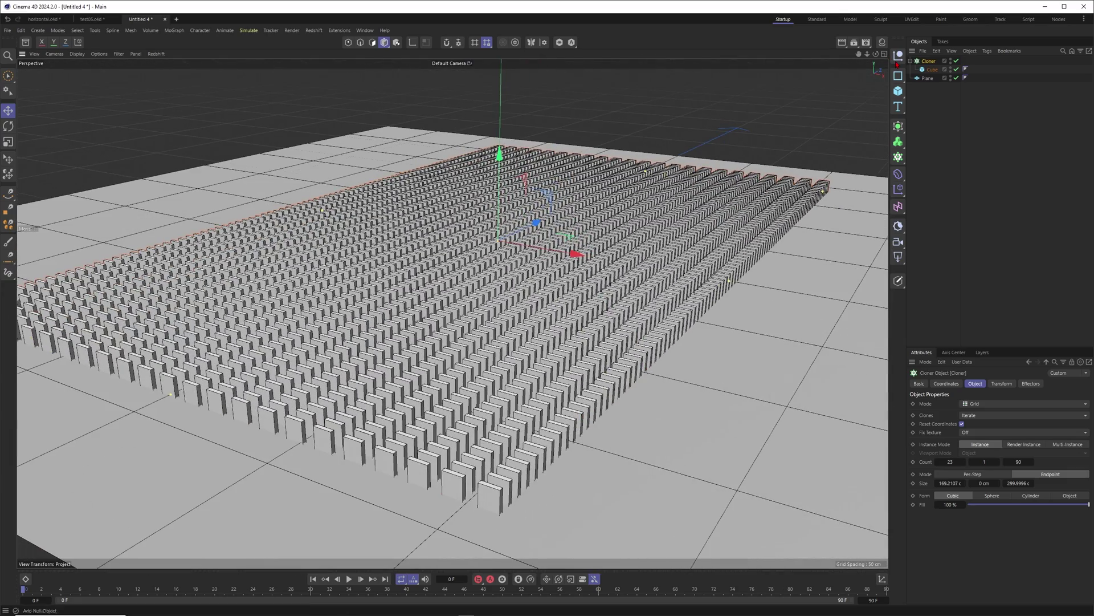
Set the Cloner's Y position to 5 cm to lift the dominoes onto the plane.
{"action": "left_click", "coordinate": [932, 69]}
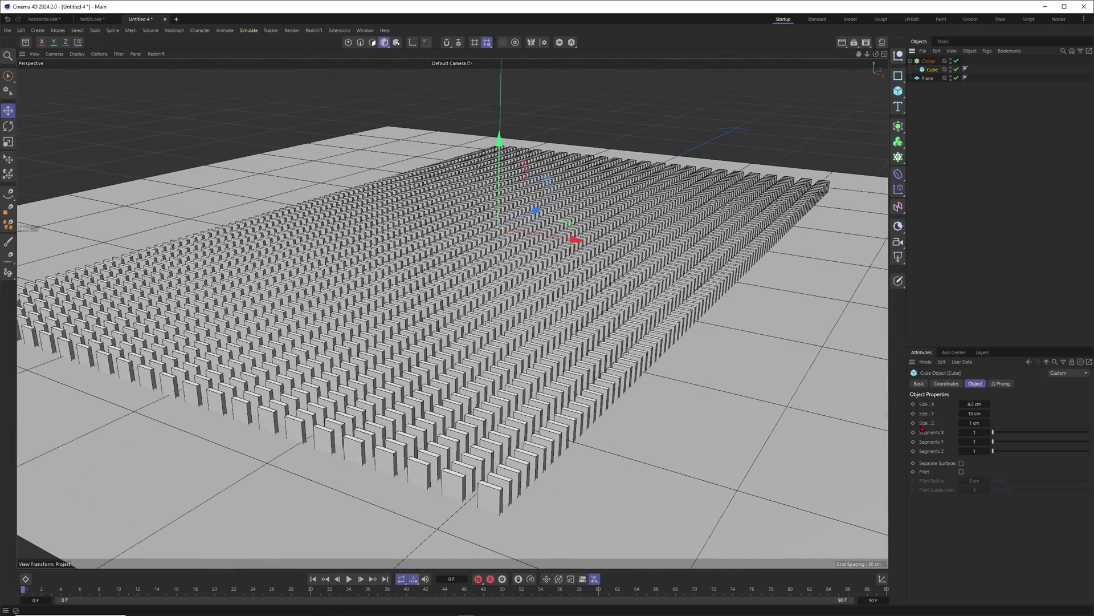
{"action": "left_click", "coordinate": [929, 60]}
{"action": "left_click", "coordinate": [950, 385]}
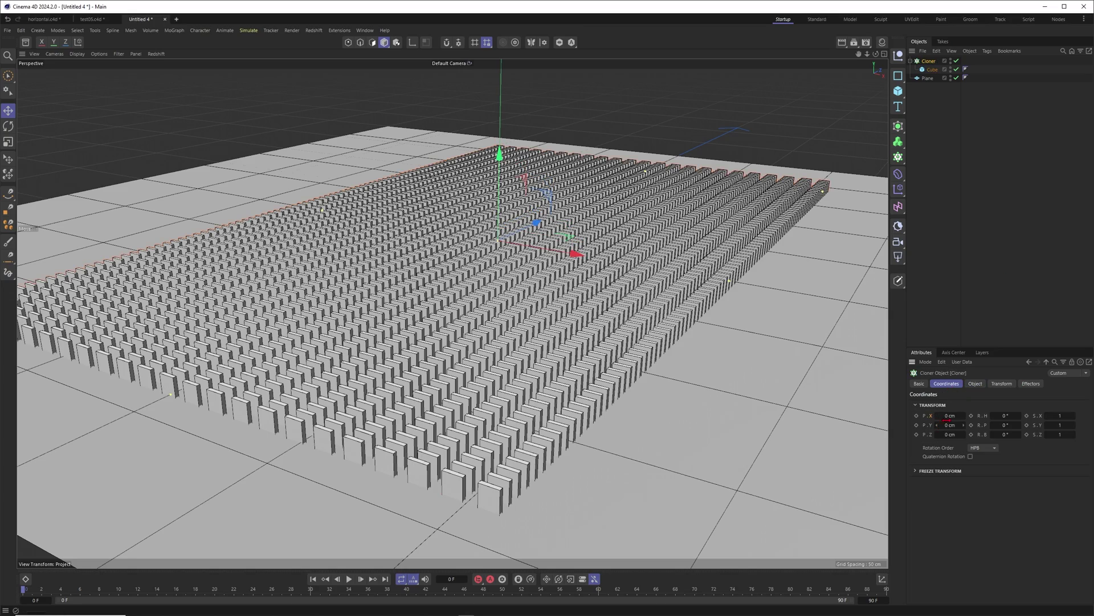
{"action": "left_click", "coordinate": [940, 428]}
{"action": "type", "text": "5"}
{"action": "key", "text": "Return"}
Fine-tune the Cloner's Y position to 5.1 cm so the dominoes sit slightly above the plane.
{"action": "middle_click_drag", "start_coordinate": [524, 446], "coordinate": [520, 330], "text": "alt"}
{"action": "right_click_drag", "start_coordinate": [521, 330], "coordinate": [639, 293], "text": "alt"}
{"action": "left_click_drag", "start_coordinate": [542, 302], "coordinate": [809, 163], "text": "alt"}
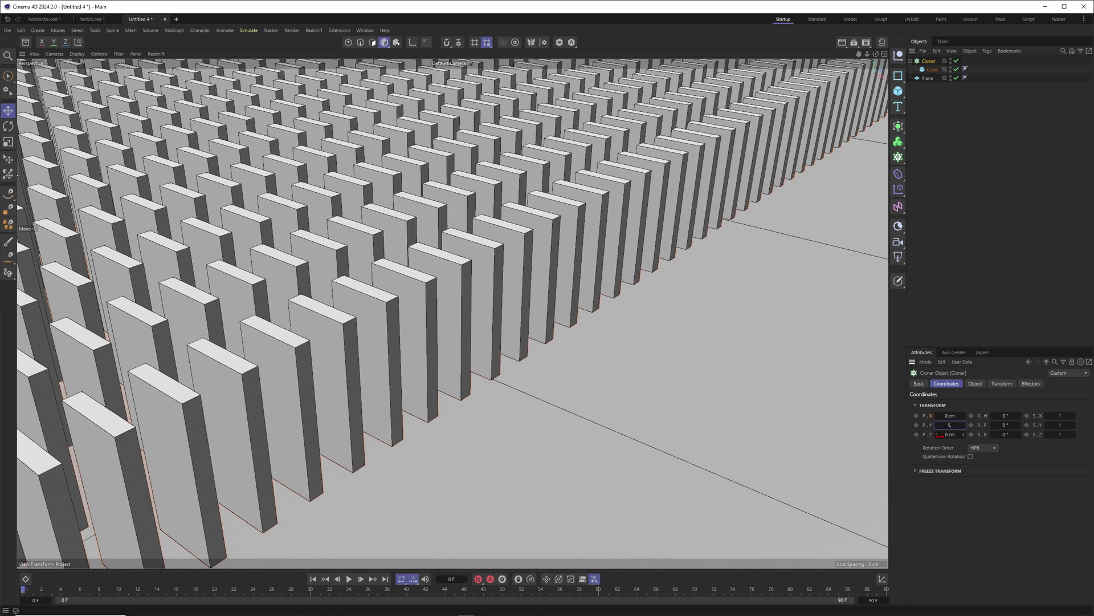
{"action": "type", "text": "1"}
{"action": "key", "text": "Return"}
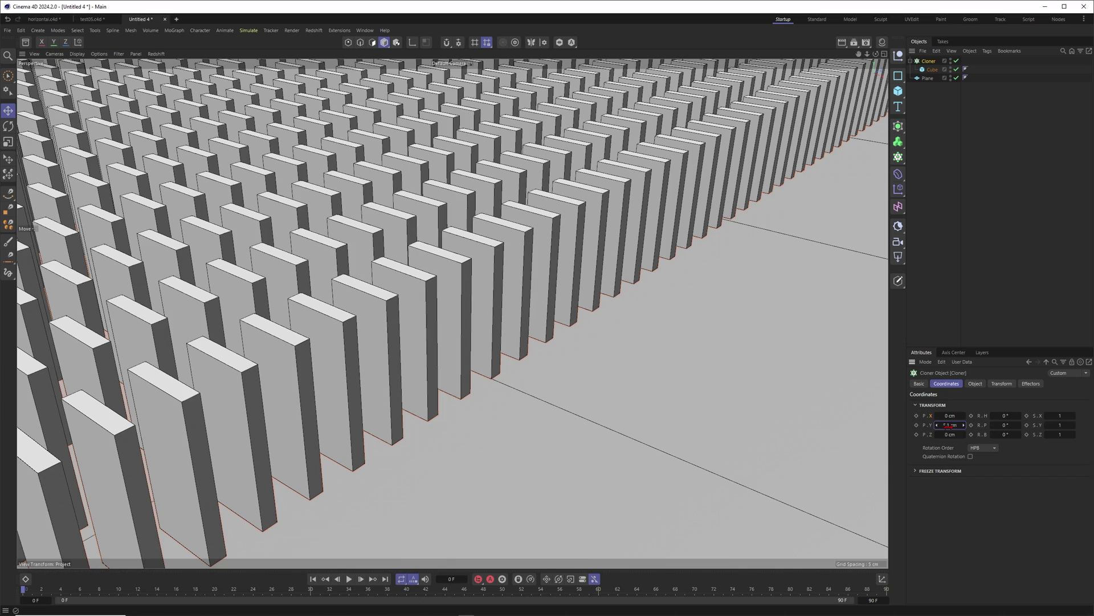
Add a Rigid Body simulation tag to the Cloner that holds the dominoes.
{"action": "left_click", "coordinate": [943, 274]}
{"action": "right_click_drag", "start_coordinate": [712, 239], "coordinate": [593, 298], "text": "alt"}
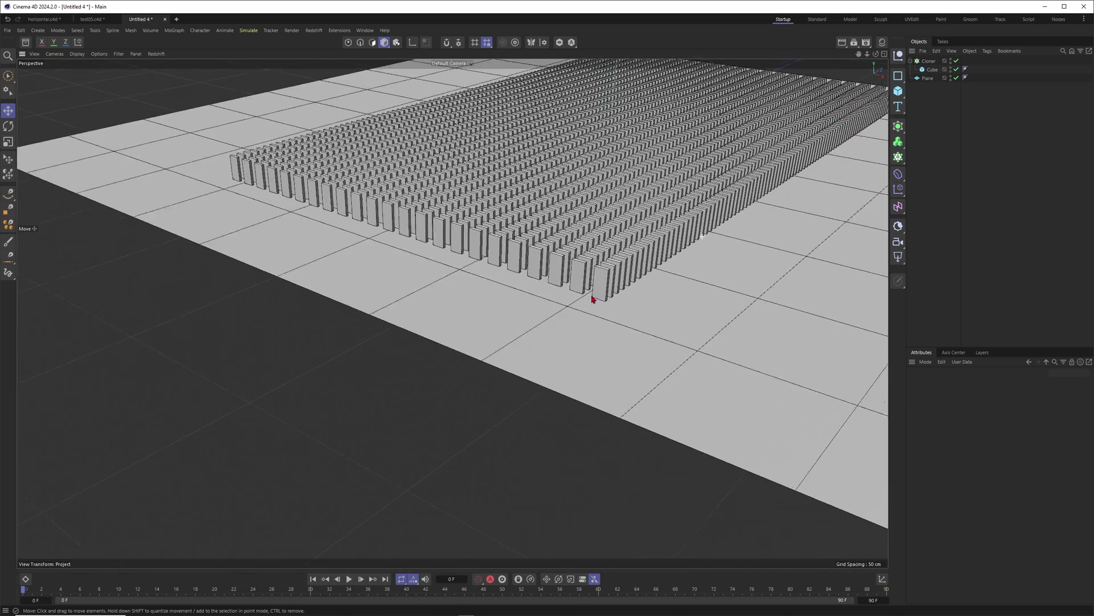
{"action": "left_click_drag", "start_coordinate": [593, 299], "coordinate": [597, 333], "text": "alt"}
{"action": "left_click", "coordinate": [933, 62]}
{"action": "right_click", "coordinate": [934, 65]}
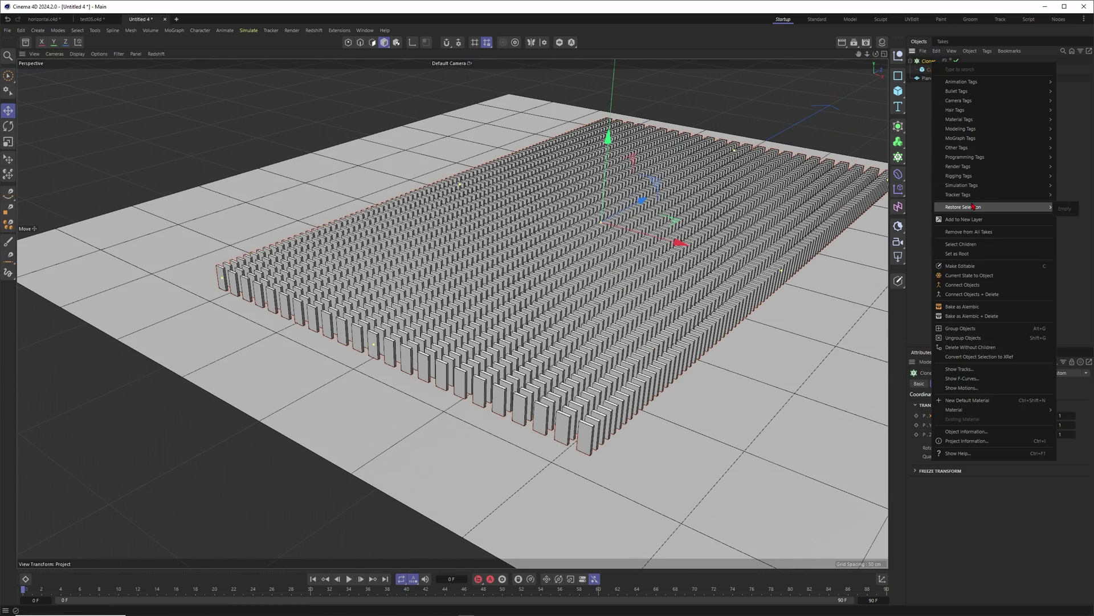
{"action": "mouse_move", "coordinate": [971, 186]}
{"action": "left_click", "coordinate": [1077, 191]}
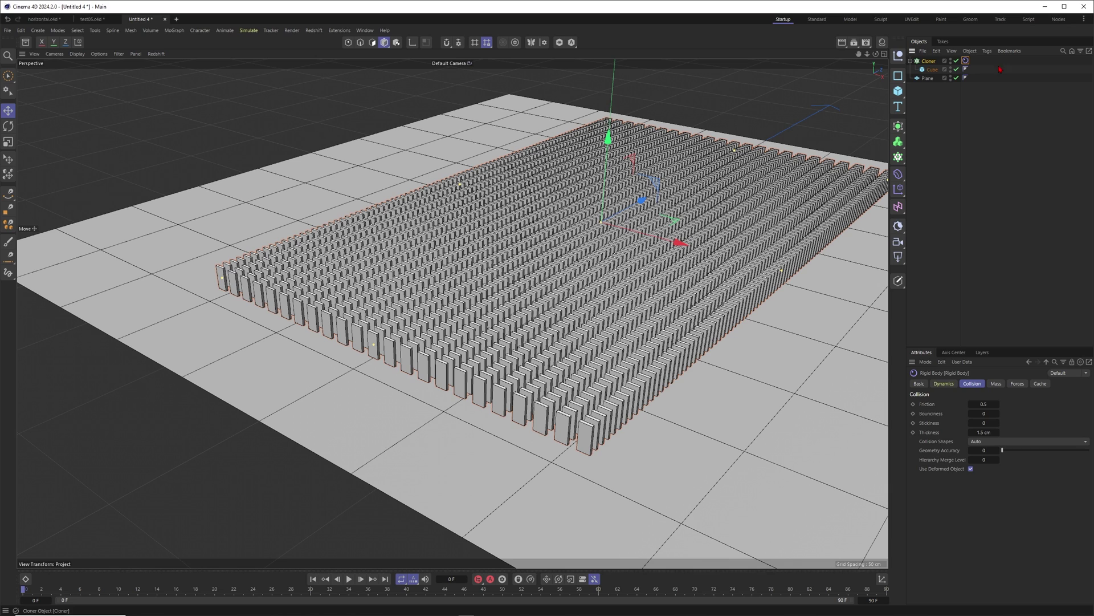
Add a Collider simulation tag to the Plane.
{"action": "left_click", "coordinate": [929, 79]}
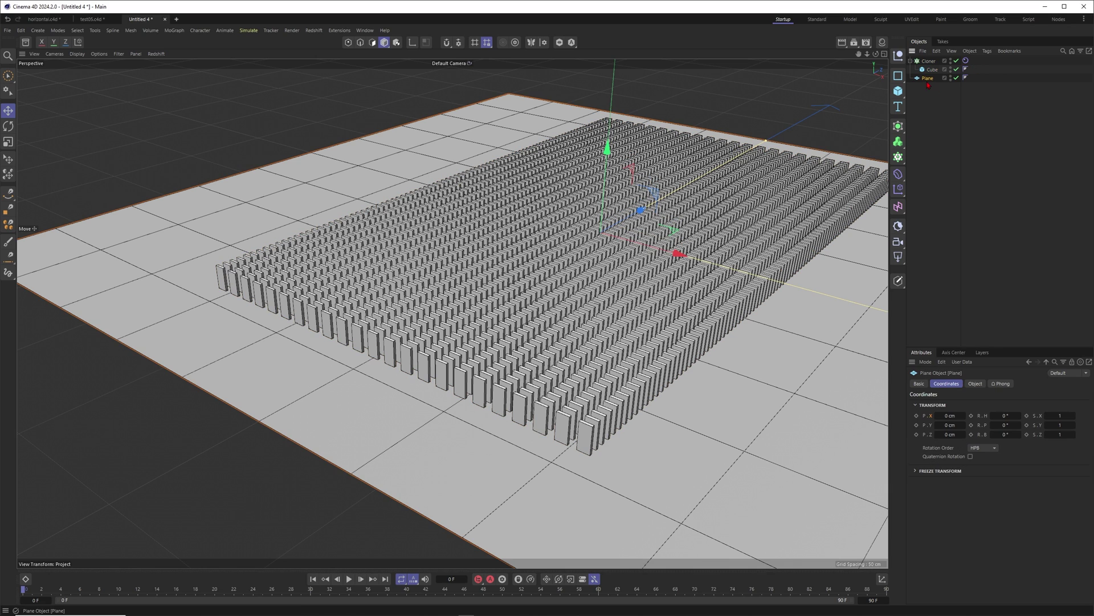
{"action": "right_click", "coordinate": [928, 83]}
{"action": "mouse_move", "coordinate": [982, 203]}
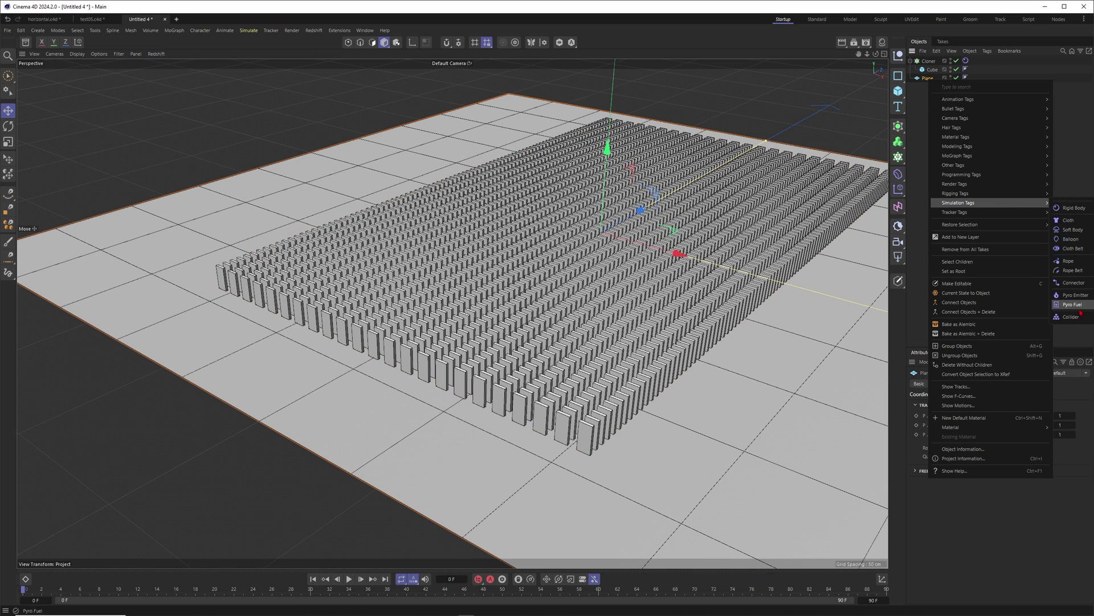
{"action": "left_click", "coordinate": [1072, 317]}
Play the simulation to check how the dominoes behave on the plane, and stop it around frame 50.
{"action": "scroll", "coordinate": [760, 220], "scroll_direction": "down", "scroll_amount": 5}
{"action": "left_click_drag", "start_coordinate": [647, 270], "coordinate": [685, 265], "text": "alt"}
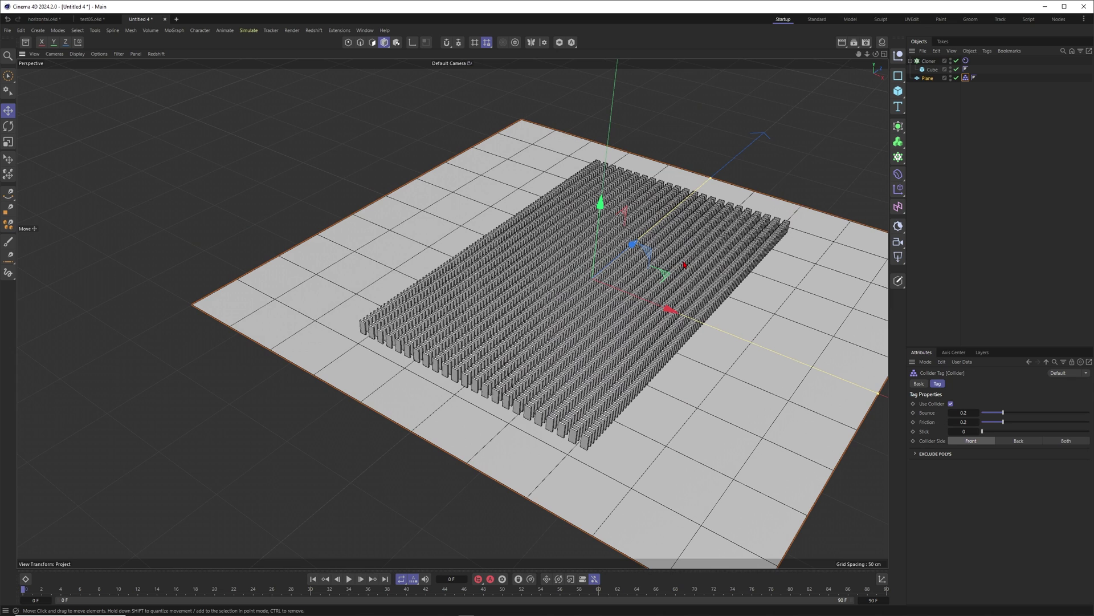
{"action": "scroll", "coordinate": [663, 238], "scroll_direction": "down", "scroll_amount": 4}
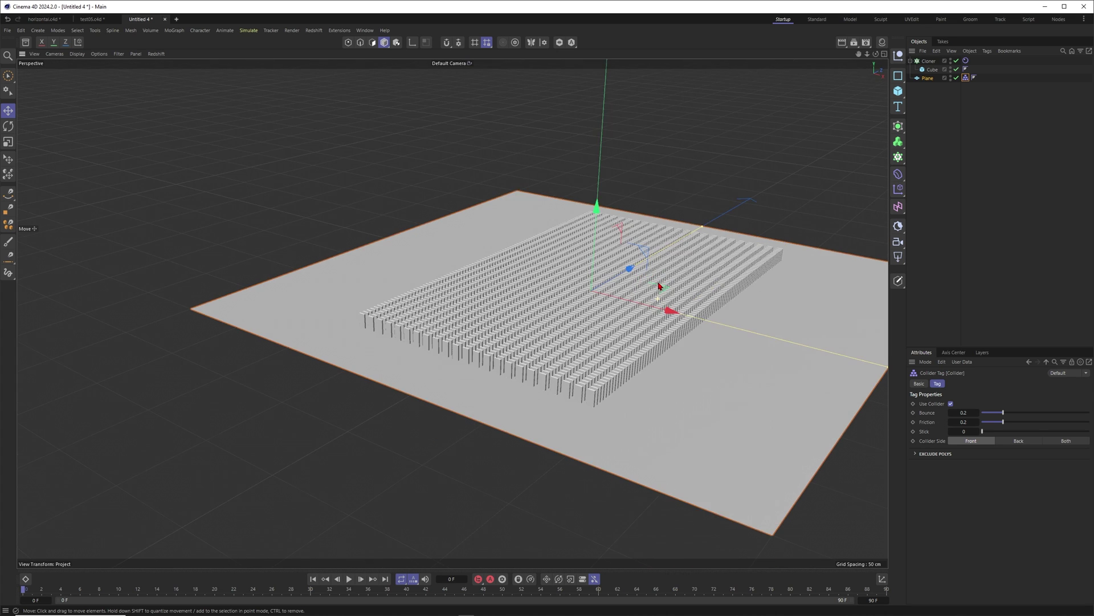
{"action": "scroll", "coordinate": [706, 254], "scroll_direction": "up", "scroll_amount": 4}
{"action": "left_click", "coordinate": [938, 124]}
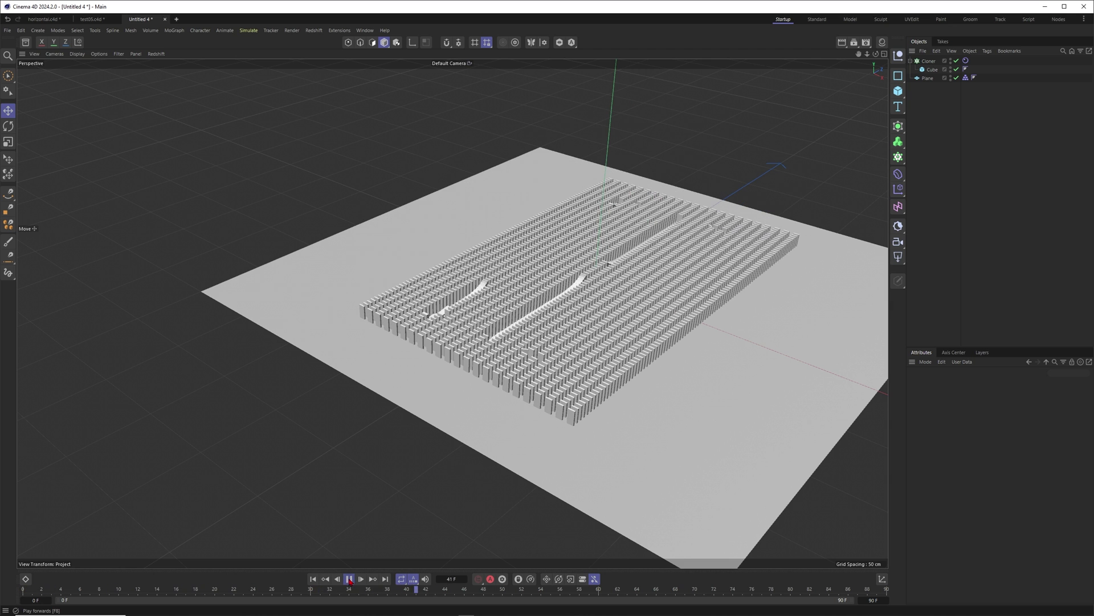
{"action": "left_click", "coordinate": [350, 579]}
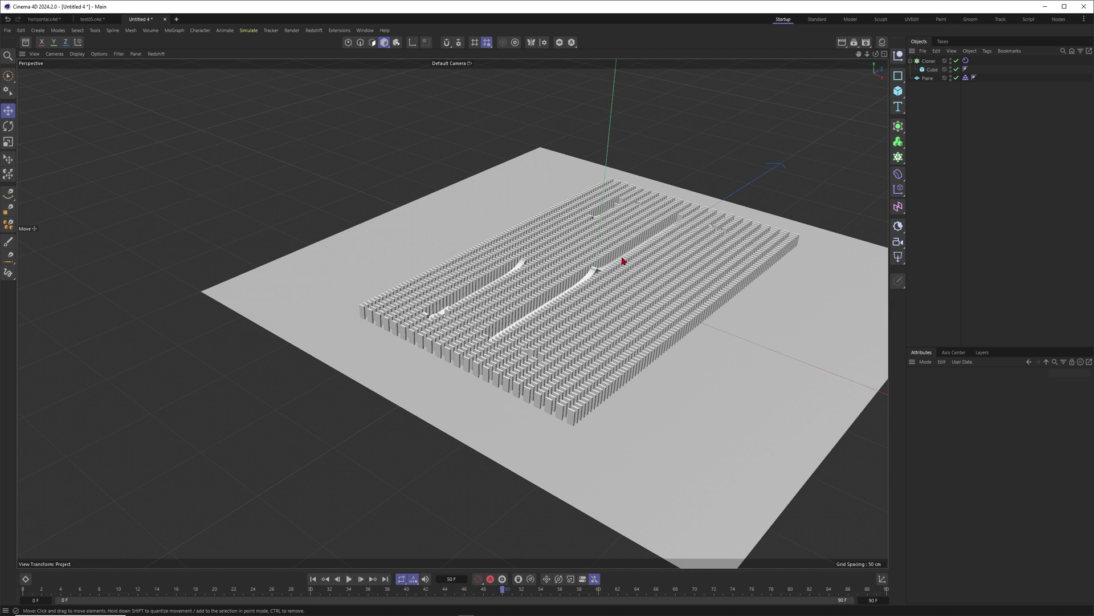
Set the collision thickness of the Cloner's Rigid Body tag to 0.1 cm.
{"action": "left_click", "coordinate": [930, 61]}
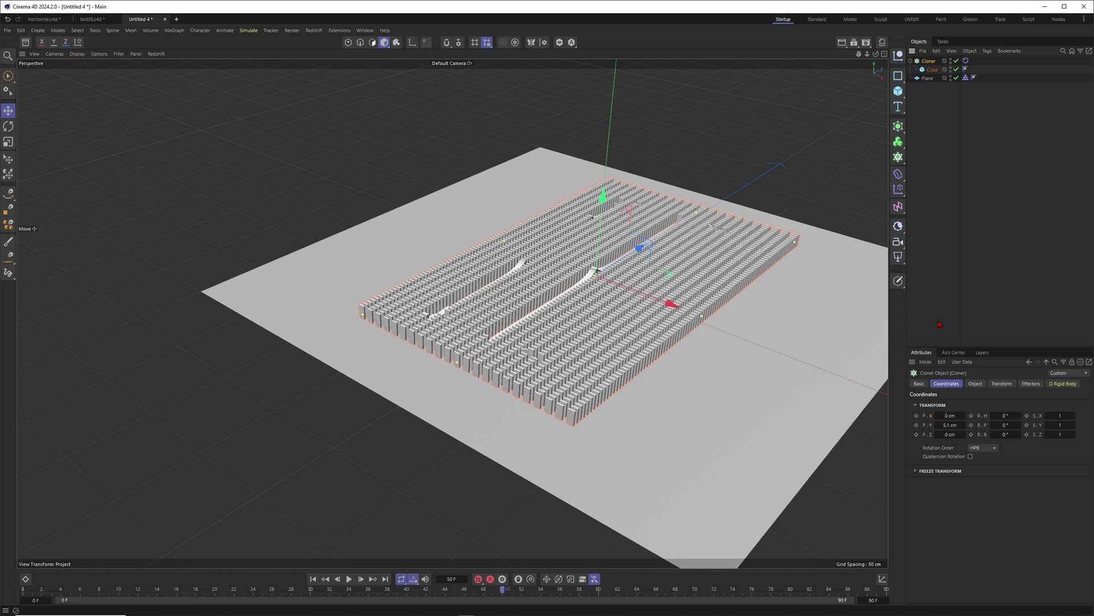
{"action": "scroll", "coordinate": [741, 263], "scroll_direction": "up", "scroll_amount": 3}
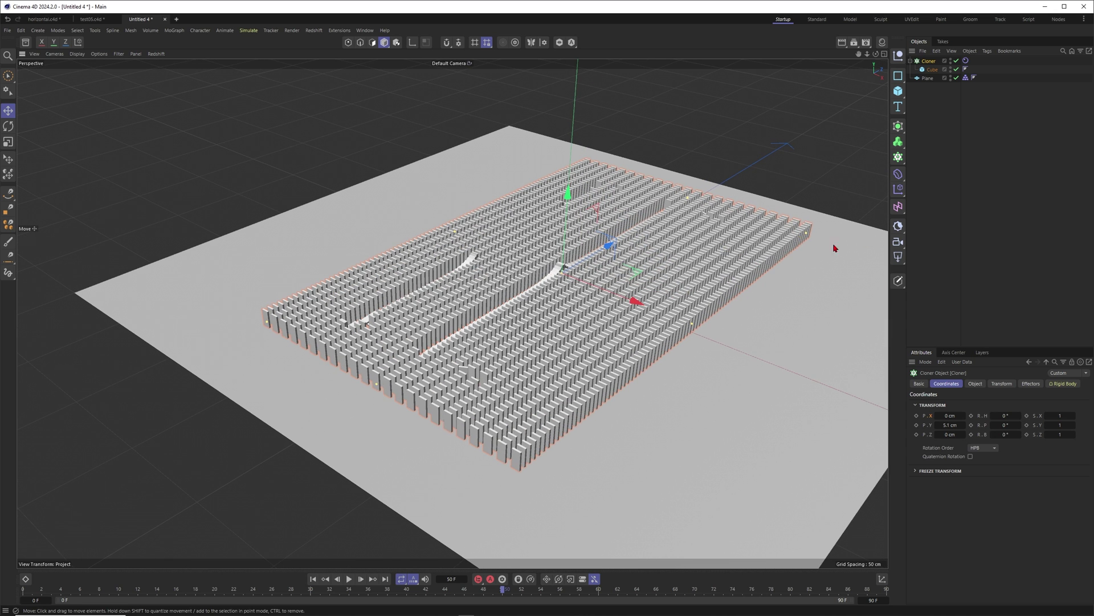
{"action": "left_click", "coordinate": [966, 61]}
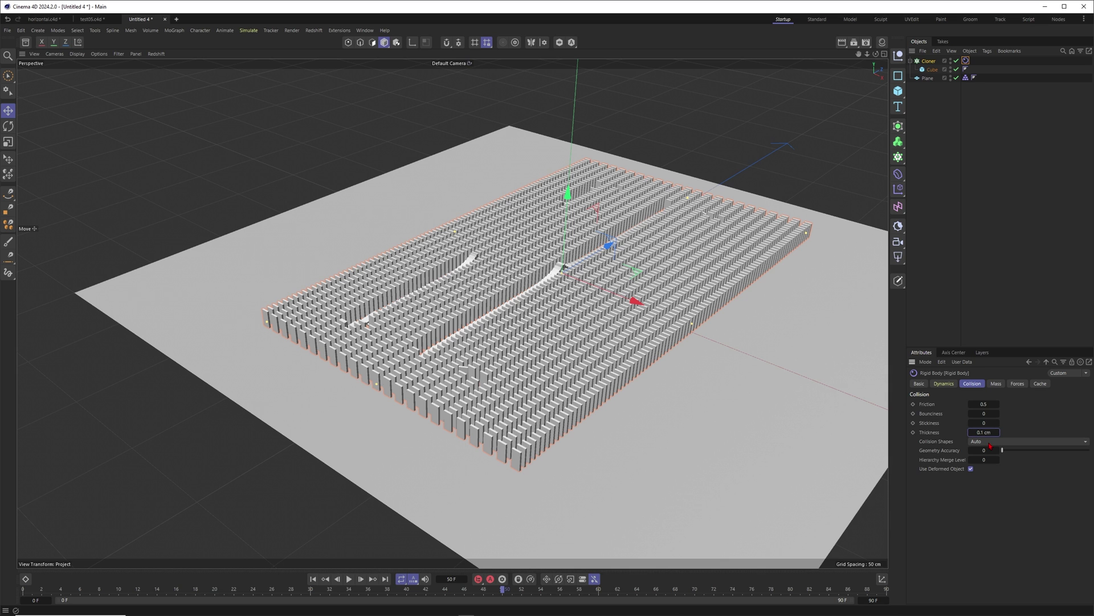
{"action": "left_click", "coordinate": [760, 308]}
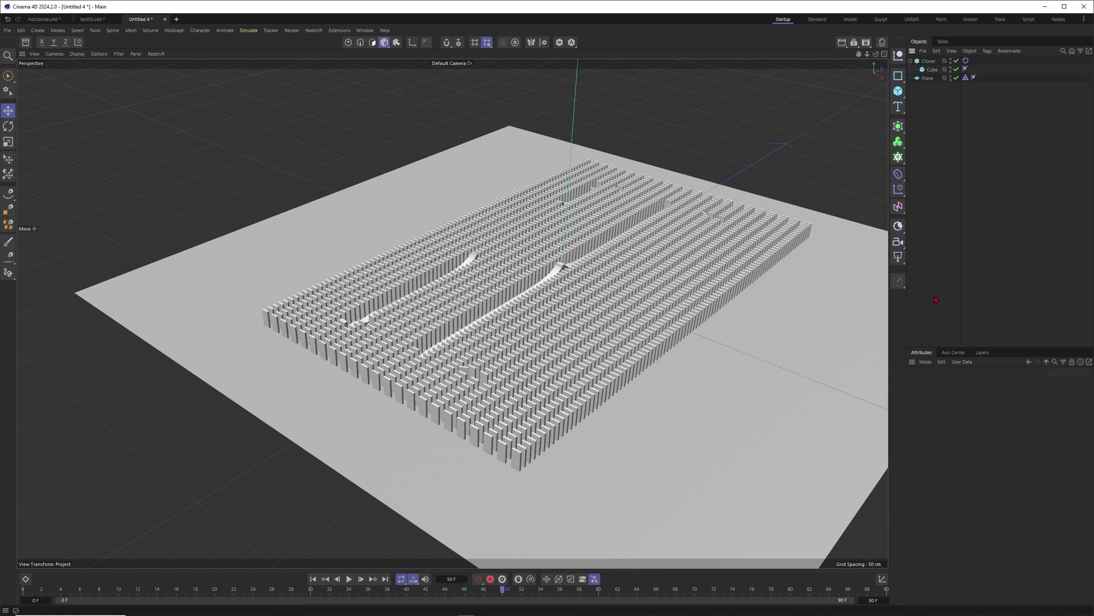
Replay the simulation from the first frame to check whether the dominoes stay upright.
{"action": "left_click", "coordinate": [313, 579]}
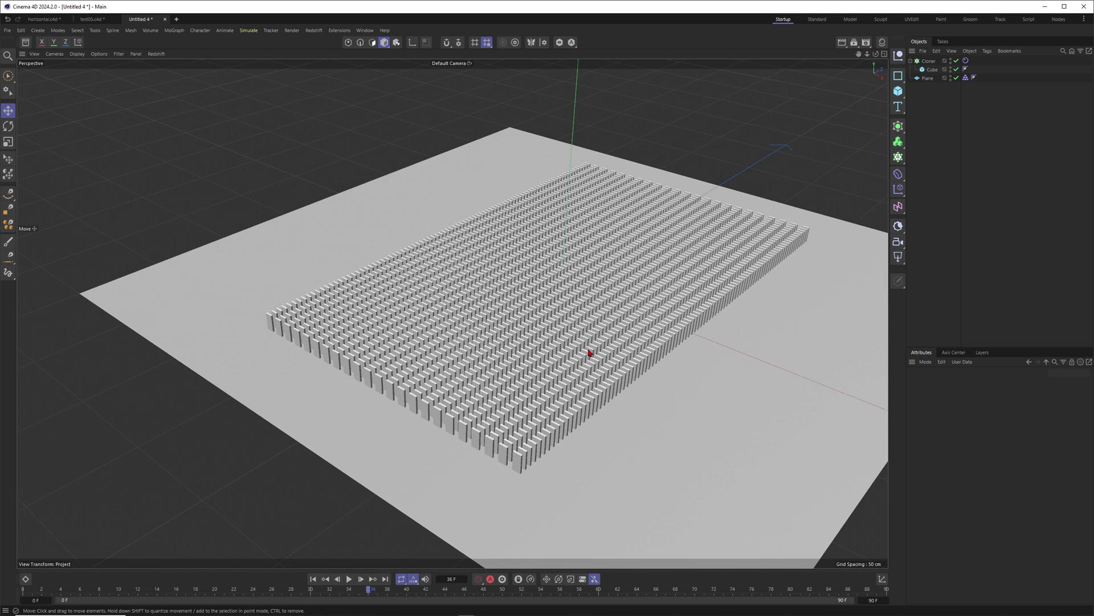
{"action": "scroll", "coordinate": [587, 342], "scroll_direction": "down", "scroll_amount": 5}
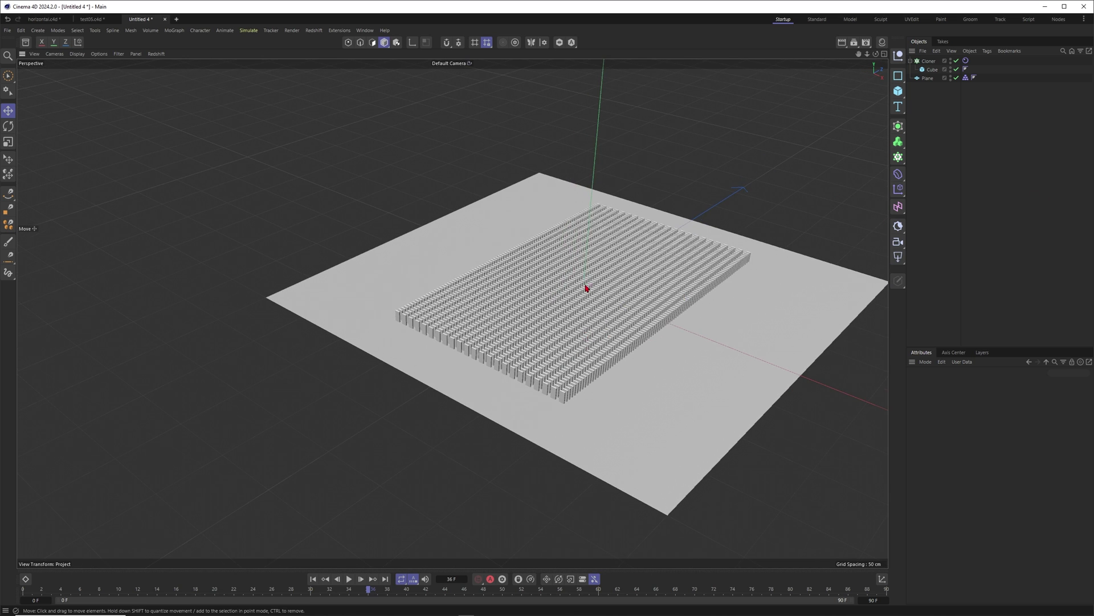
{"action": "left_click_drag", "start_coordinate": [587, 288], "coordinate": [638, 286], "text": "alt"}
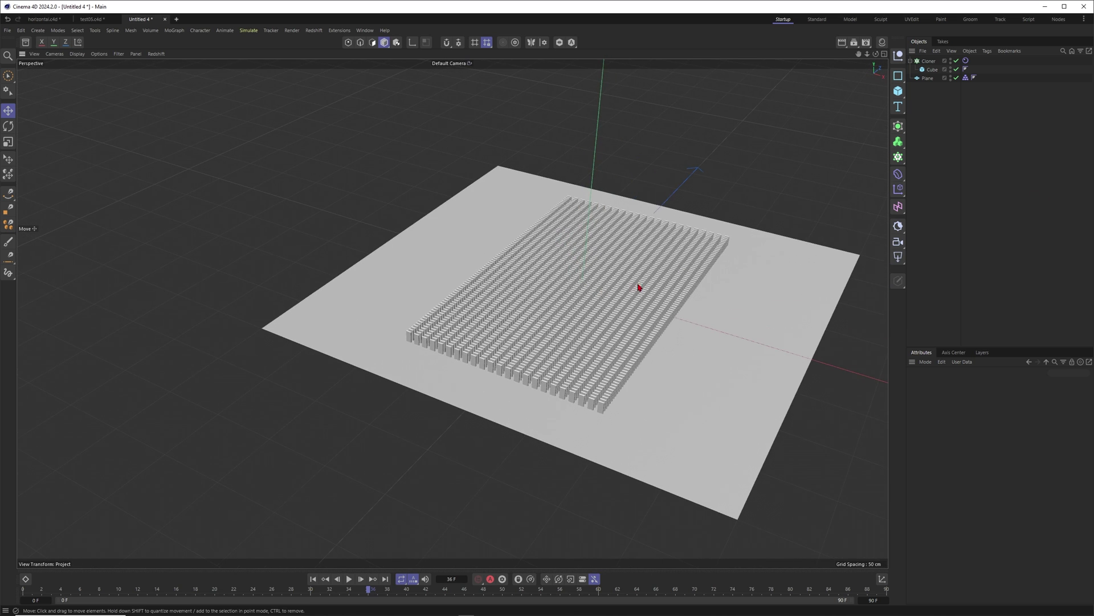
Add a sphere of about 25 cm radius and move it along Z to about 276 cm, beyond the dominoes.
{"action": "left_click", "coordinate": [899, 91]}
{"action": "left_click", "coordinate": [973, 137]}
{"action": "left_click_drag", "start_coordinate": [621, 246], "coordinate": [576, 251], "text": "alt"}
{"action": "left_click_drag", "start_coordinate": [635, 350], "coordinate": [573, 308]}
{"action": "left_click_drag", "start_coordinate": [585, 303], "coordinate": [531, 296], "text": "alt"}
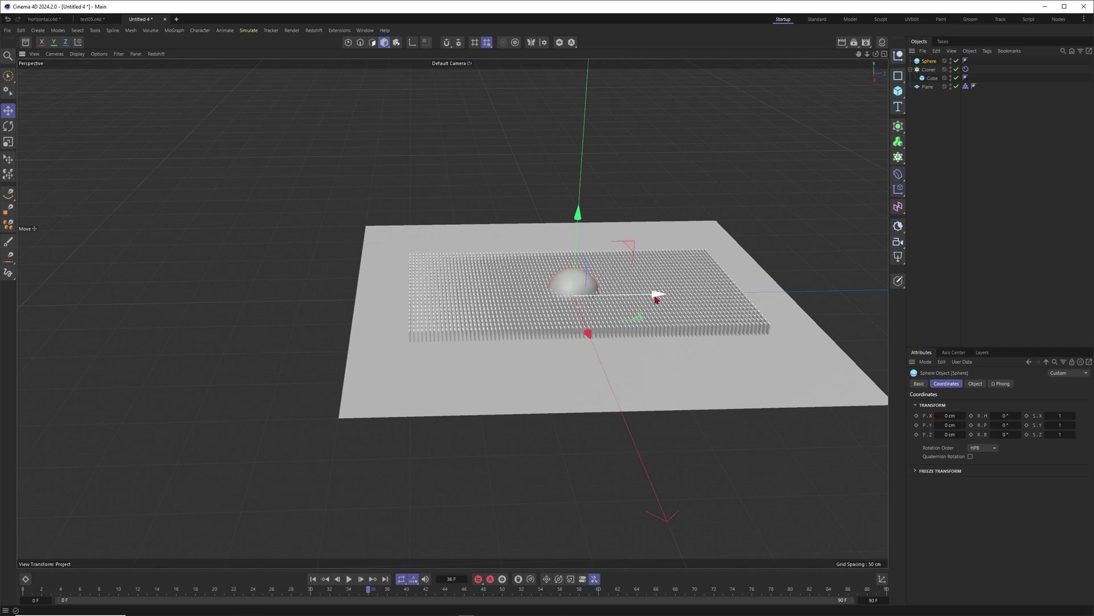
{"action": "left_click_drag", "start_coordinate": [655, 292], "coordinate": [453, 313]}
Lengthen the plane along Z so it reaches under the sphere, and raise the sphere to about 23 cm in Y.
{"action": "left_click", "coordinate": [611, 293]}
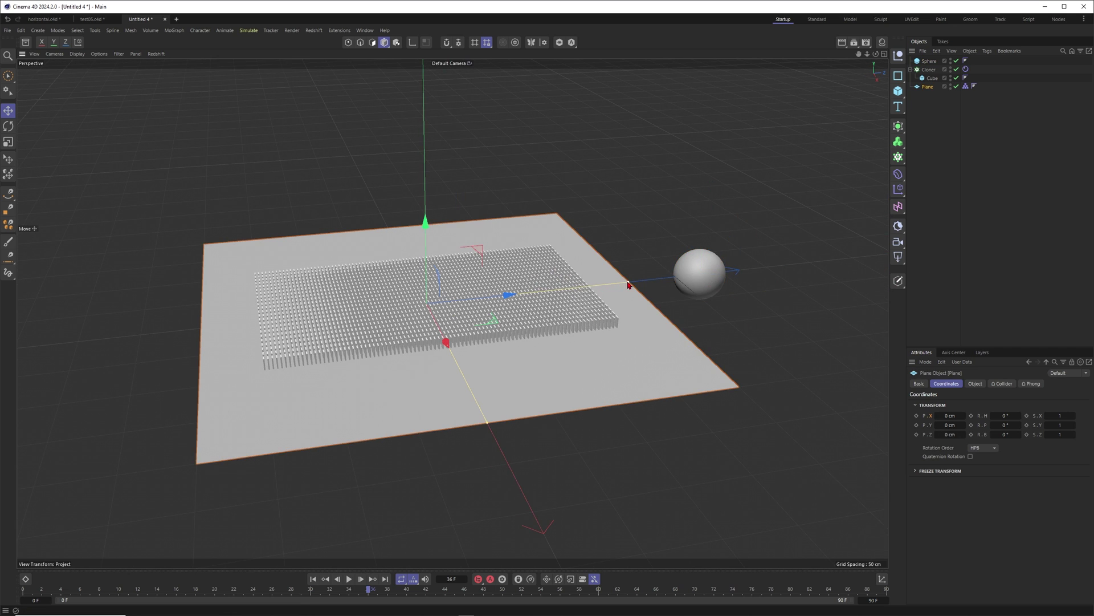
{"action": "left_click_drag", "start_coordinate": [610, 293], "coordinate": [584, 291]}
{"action": "left_click", "coordinate": [727, 268]}
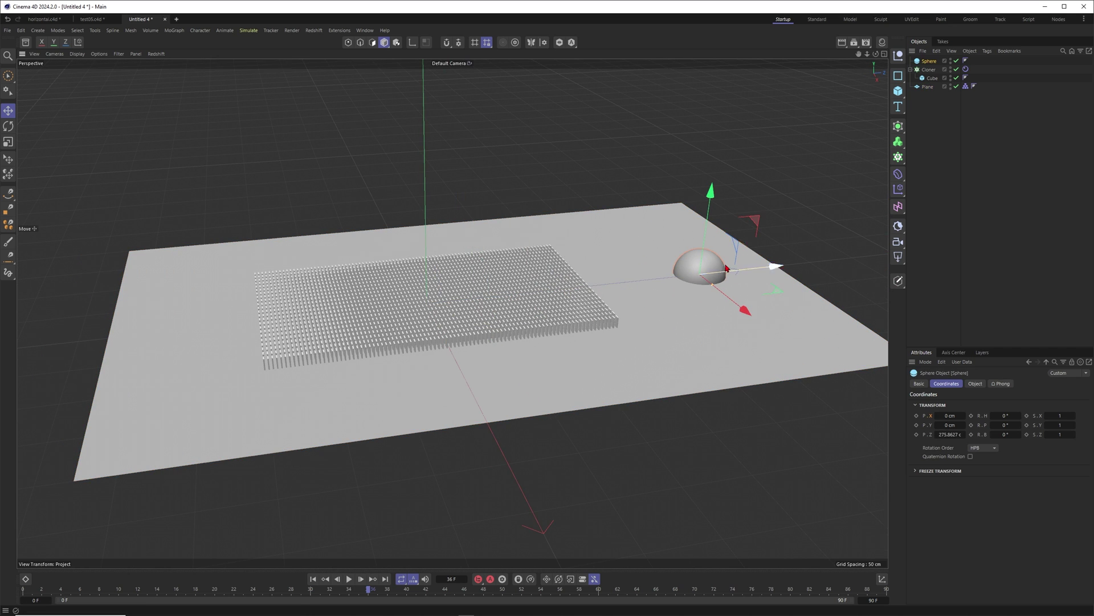
{"action": "left_click_drag", "start_coordinate": [705, 248], "coordinate": [646, 302]}
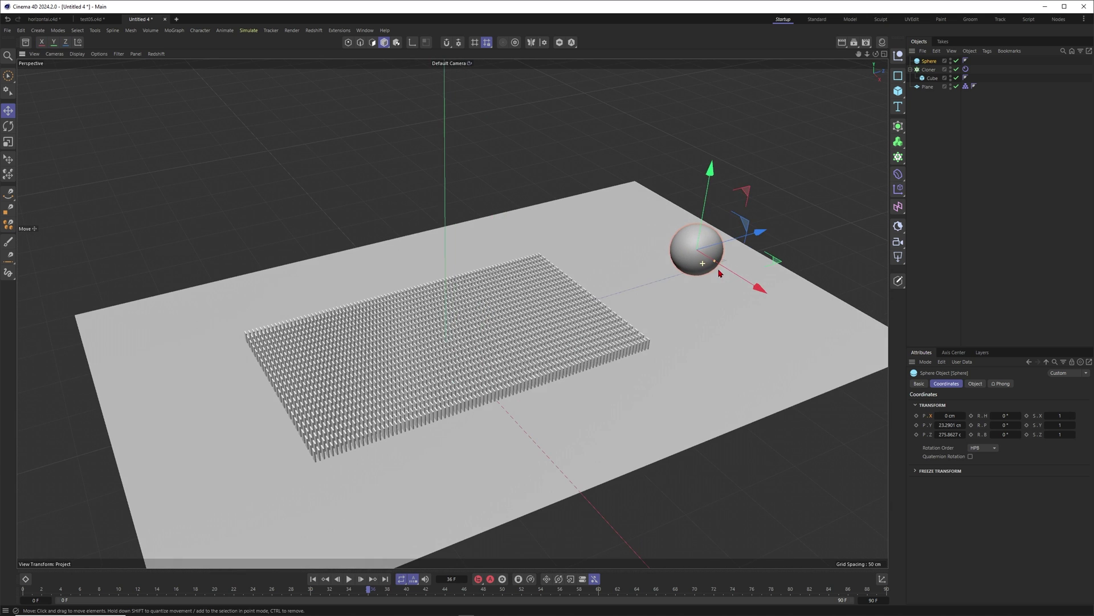
Set the sphere's segments to 60 and its radius to 10 cm.
{"action": "left_click", "coordinate": [976, 384]}
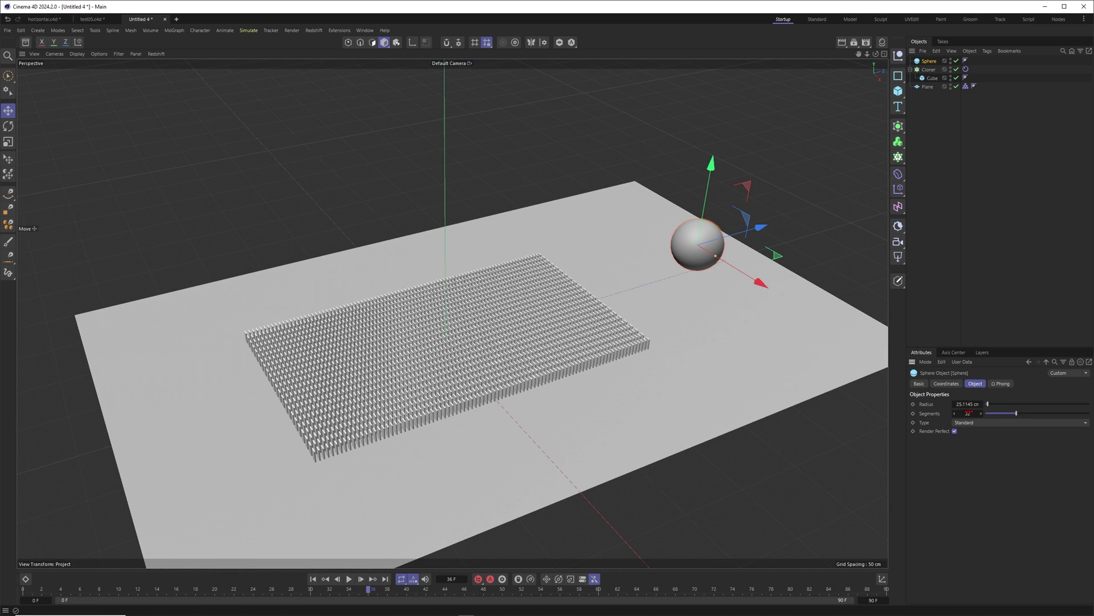
{"action": "key", "text": "Return"}
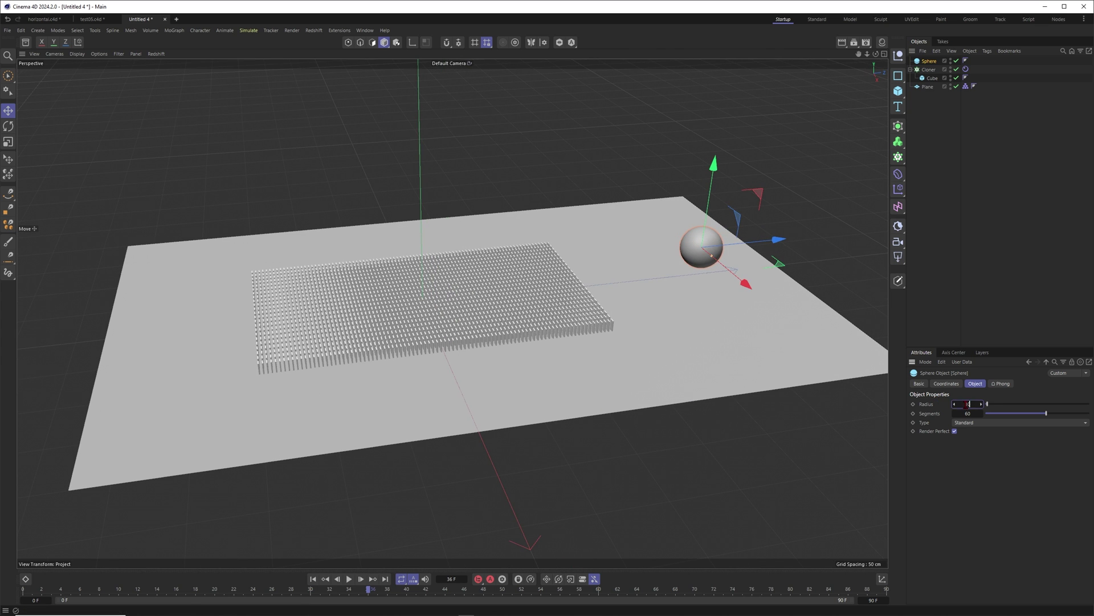
{"action": "key", "text": "Return"}
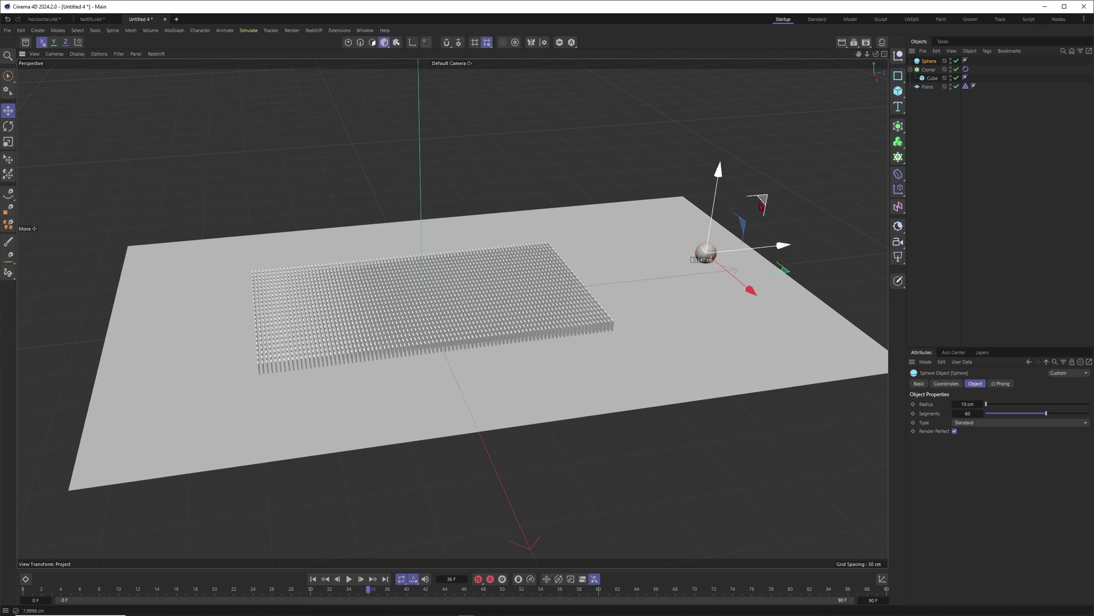
Add a Rigid Body simulation tag to the sphere.
{"action": "mouse_move", "coordinate": [707, 279]}
{"action": "left_mouse_down", "text": "alt"}
{"action": "mouse_move", "coordinate": [739, 275]}
{"action": "mouse_move", "coordinate": [691, 296]}
{"action": "mouse_move", "coordinate": [513, 228]}
{"action": "left_mouse_up", "text": "alt"}
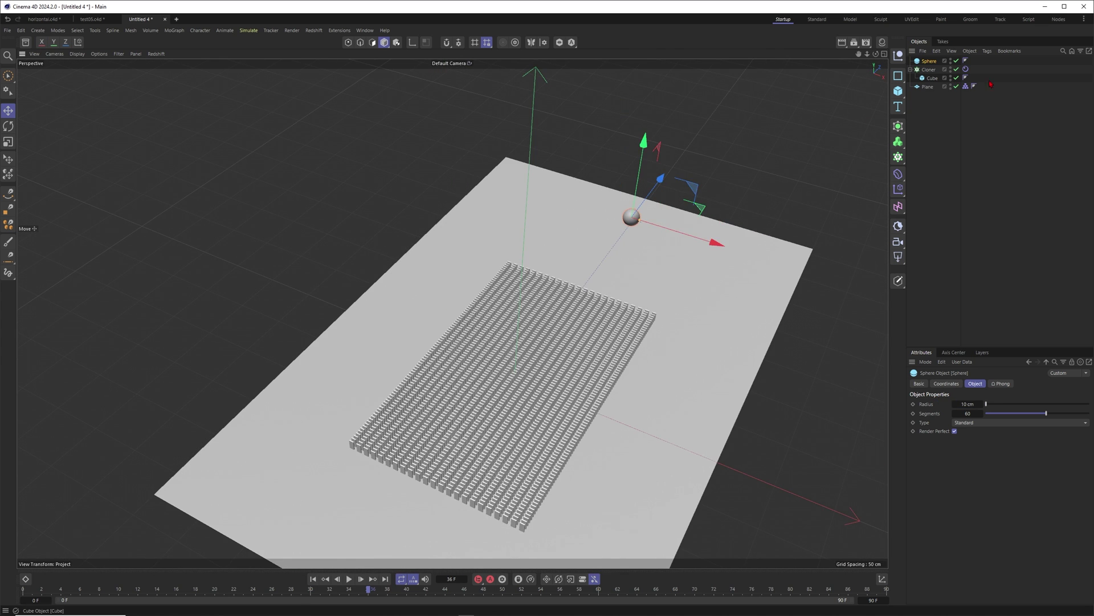
{"action": "right_click", "coordinate": [928, 61]}
{"action": "mouse_move", "coordinate": [966, 188]}
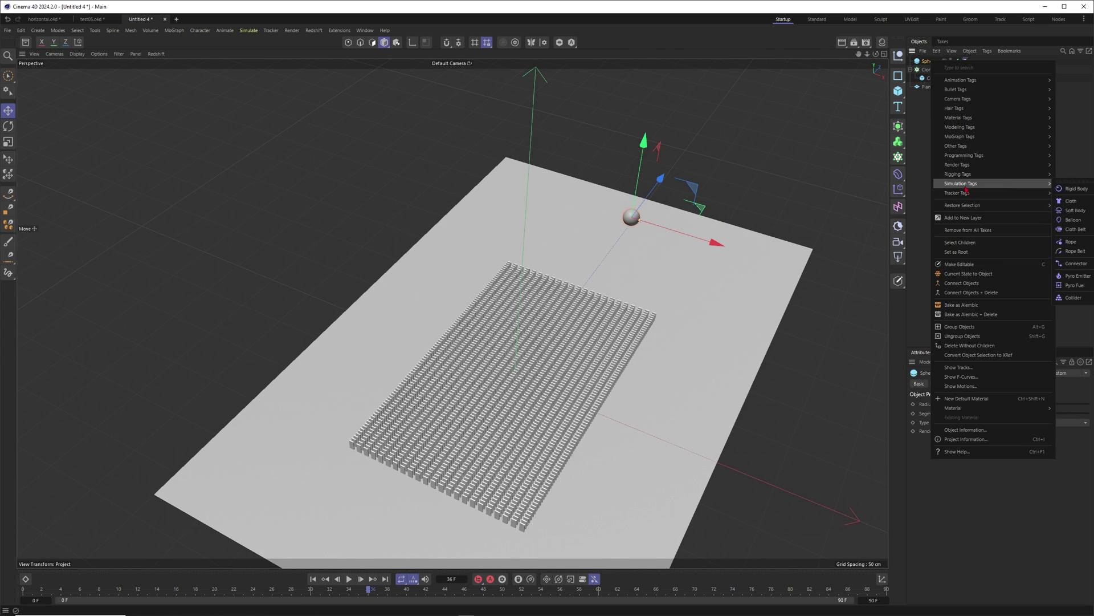
{"action": "left_click", "coordinate": [1077, 189]}
Enable Custom Initial Velocity on the sphere's Rigid Body tag and set its direction to 0, 0, -1, towards the dominoes.
{"action": "left_click_drag", "start_coordinate": [724, 257], "coordinate": [652, 215], "text": "alt"}
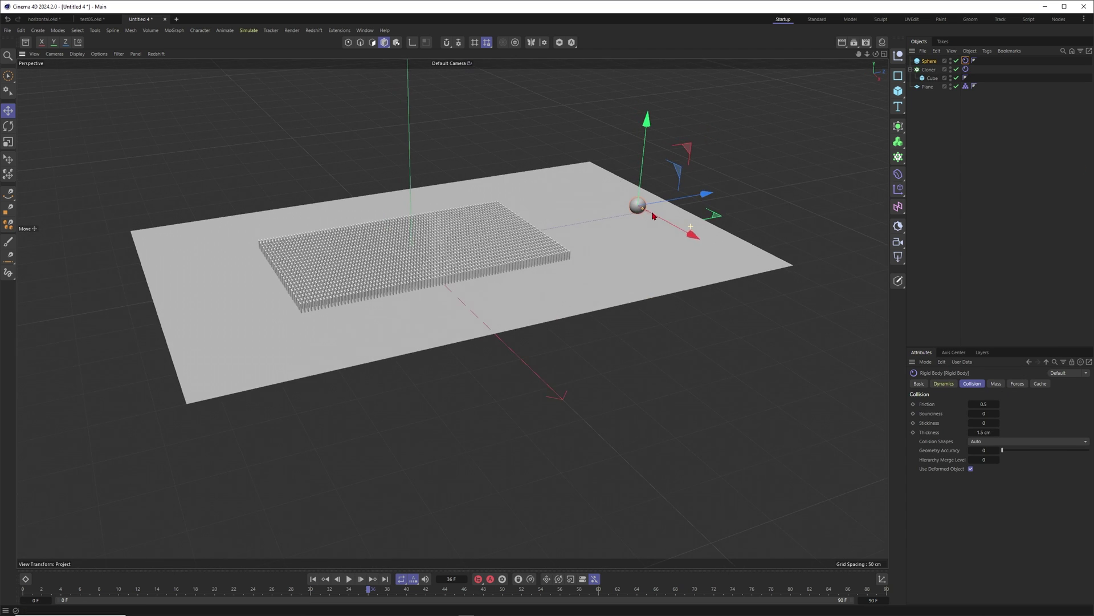
{"action": "scroll", "coordinate": [652, 216], "scroll_direction": "up", "scroll_amount": 1}
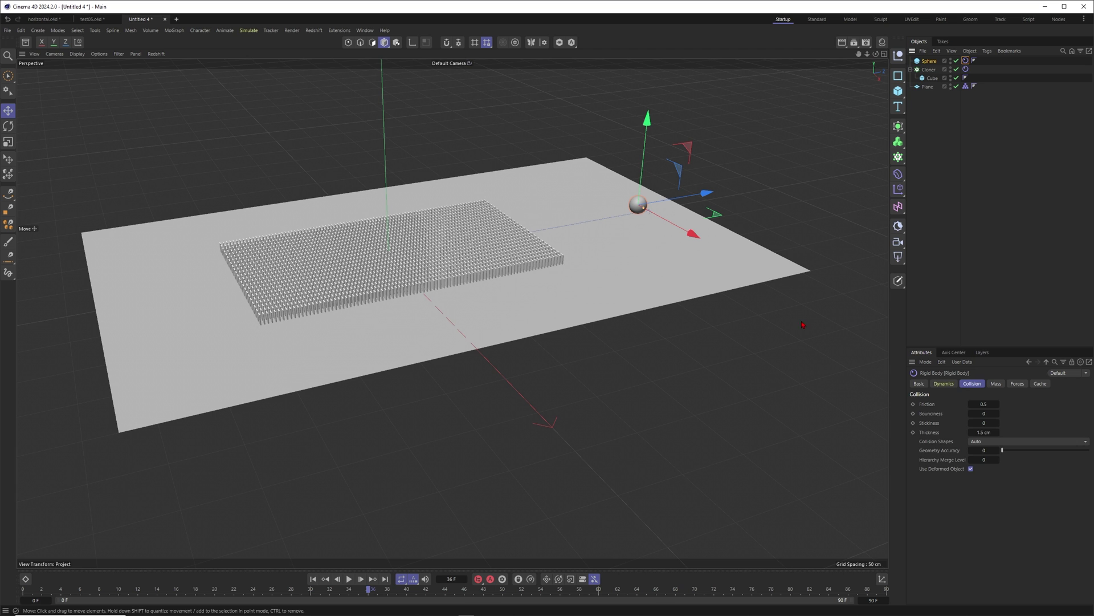
{"action": "left_click", "coordinate": [944, 384]}
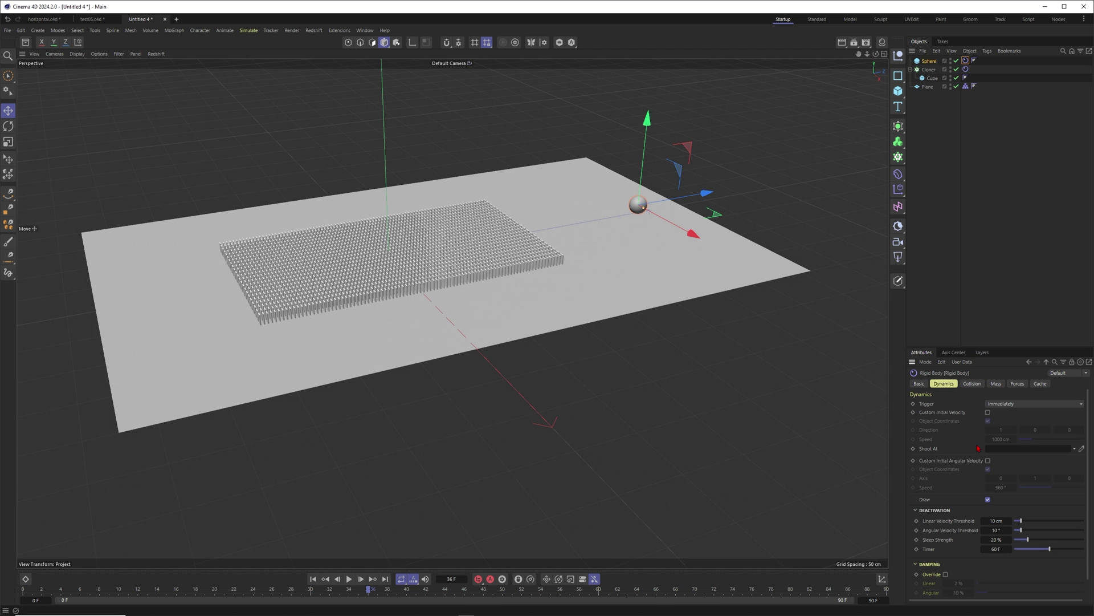
{"action": "left_click", "coordinate": [987, 412]}
{"action": "left_click_drag", "start_coordinate": [659, 226], "coordinate": [699, 235], "text": "alt"}
{"action": "left_click", "coordinate": [993, 198]}
{"action": "left_click_drag", "start_coordinate": [627, 209], "coordinate": [656, 218], "text": "alt"}
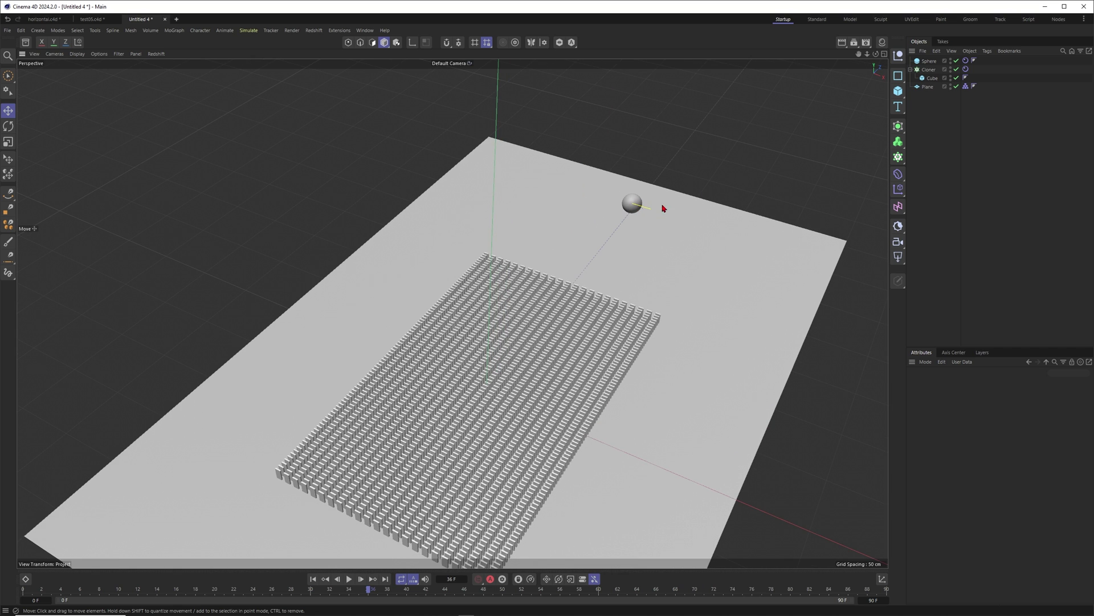
{"action": "left_click", "coordinate": [965, 61]}
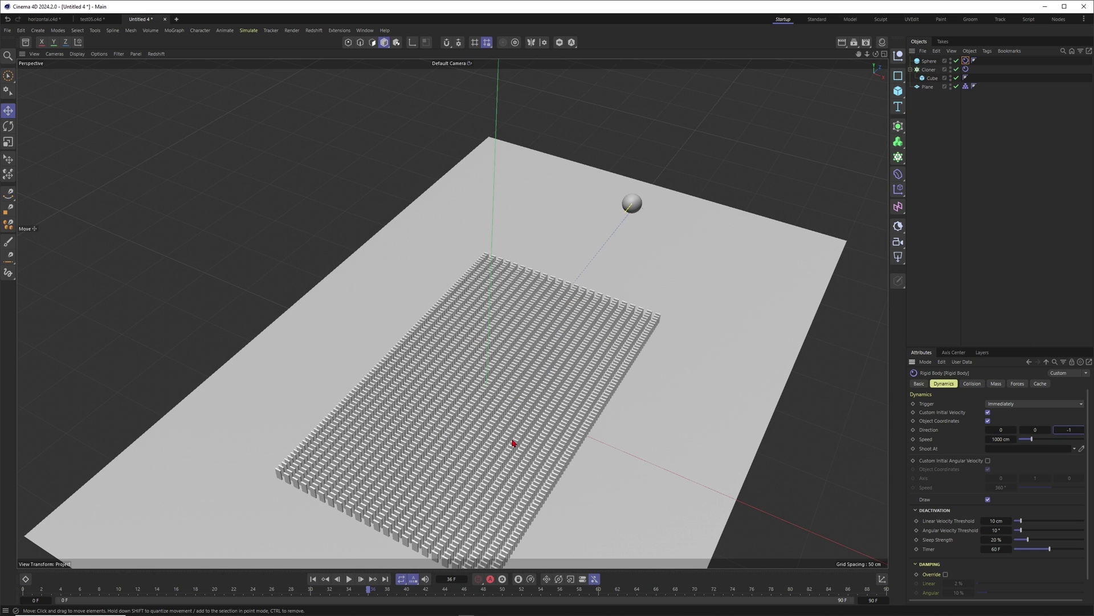
Play the simulation and examine from several angles how the sphere knocks down the dominoes.
{"action": "middle_click_drag", "start_coordinate": [536, 418], "coordinate": [576, 291], "text": "alt"}
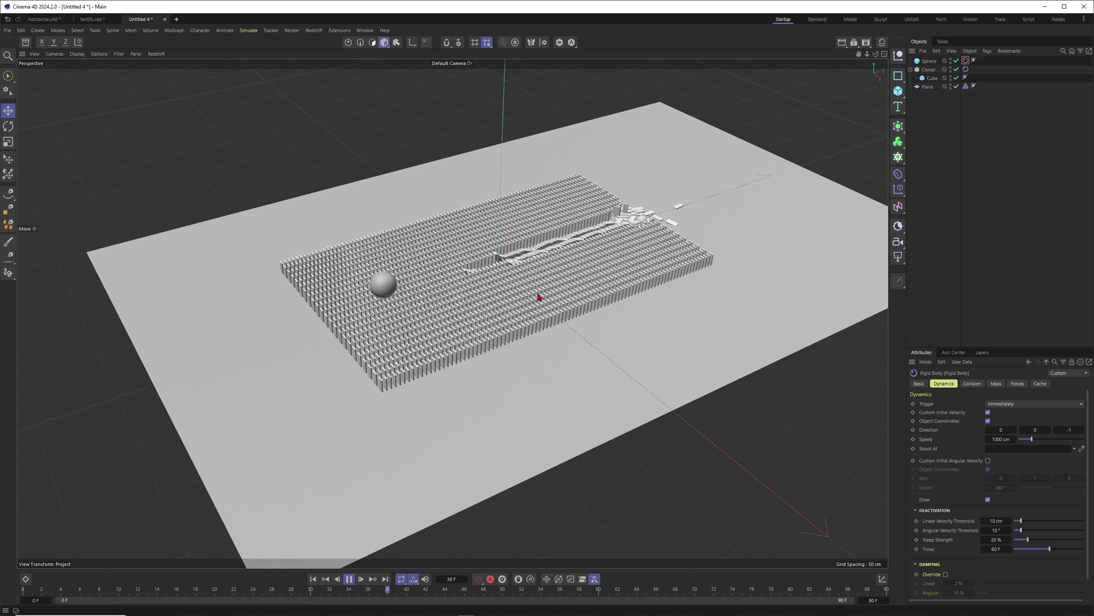
{"action": "left_click_drag", "start_coordinate": [538, 297], "coordinate": [460, 408], "text": "alt"}
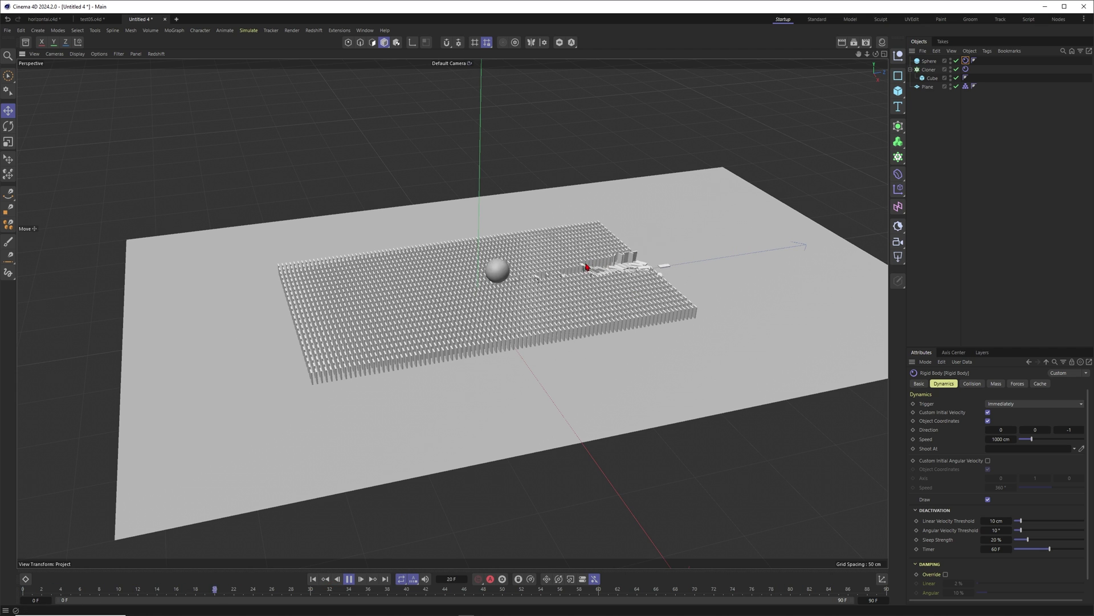
{"action": "left_click_drag", "start_coordinate": [418, 293], "coordinate": [514, 330], "text": "alt"}
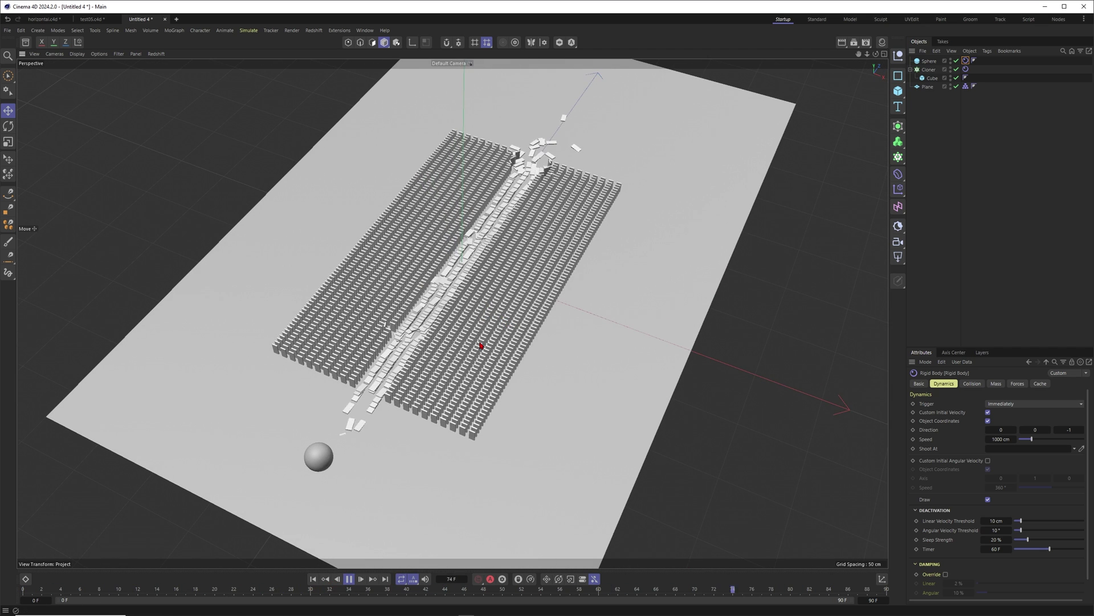
{"action": "left_click", "coordinate": [348, 579]}
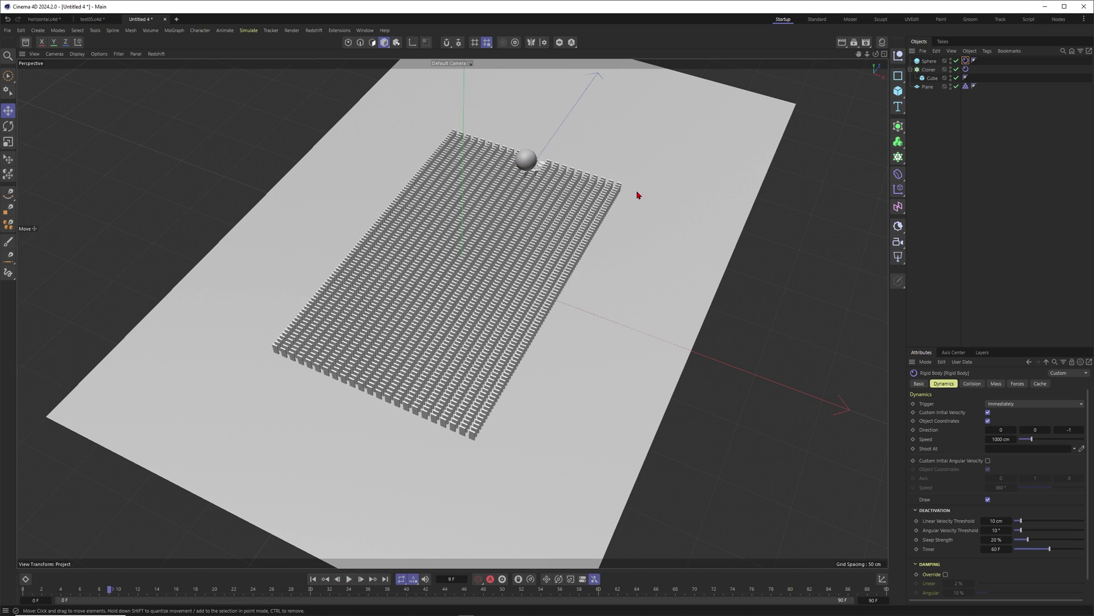
Set the mass of the sphere's Rigid Body tag to a custom density of 50.
{"action": "left_click", "coordinate": [996, 383]}
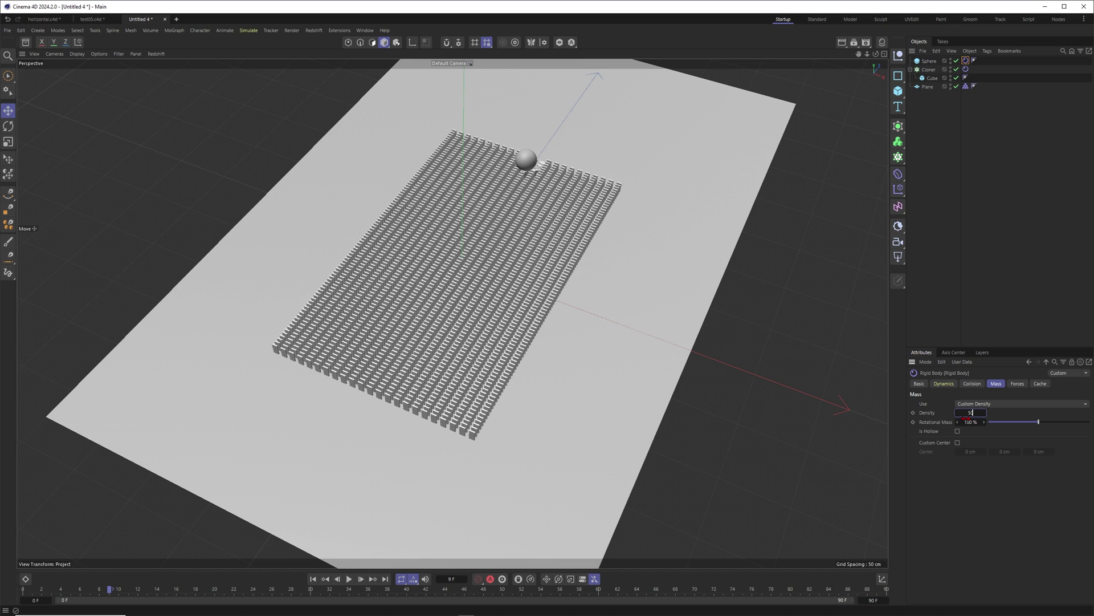
{"action": "left_click_drag", "start_coordinate": [542, 249], "coordinate": [516, 237], "text": "alt"}
{"action": "left_click", "coordinate": [958, 171]}
{"action": "middle_click_drag", "start_coordinate": [530, 245], "coordinate": [533, 280], "text": "alt"}
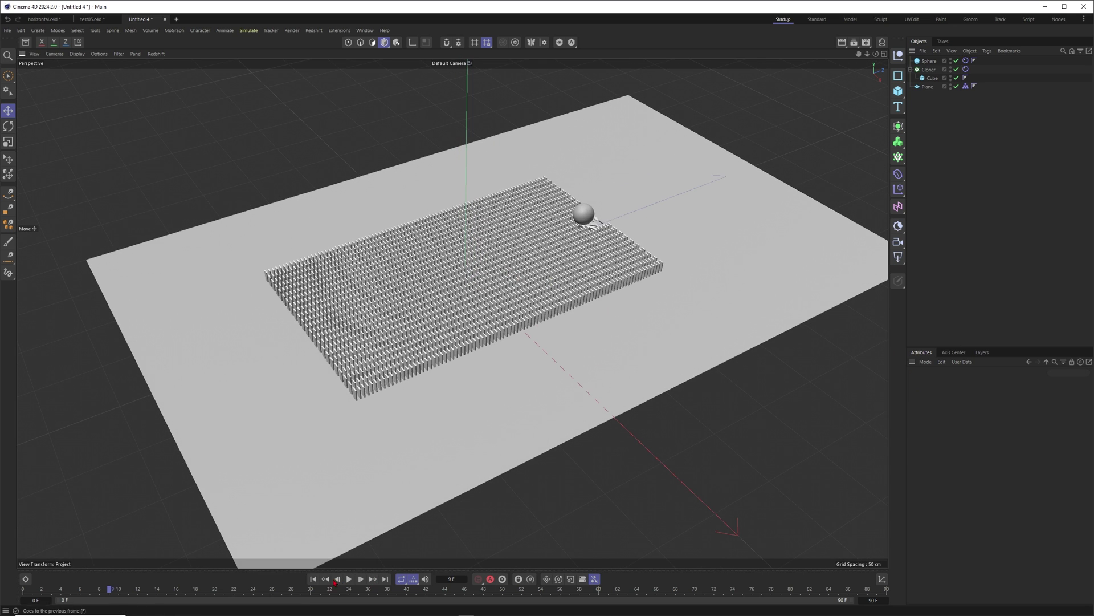
Play the simulation, examine the path the denser sphere cuts through the dominoes, and return to the first frame.
{"action": "left_click", "coordinate": [349, 578]}
{"action": "left_click", "coordinate": [349, 578]}
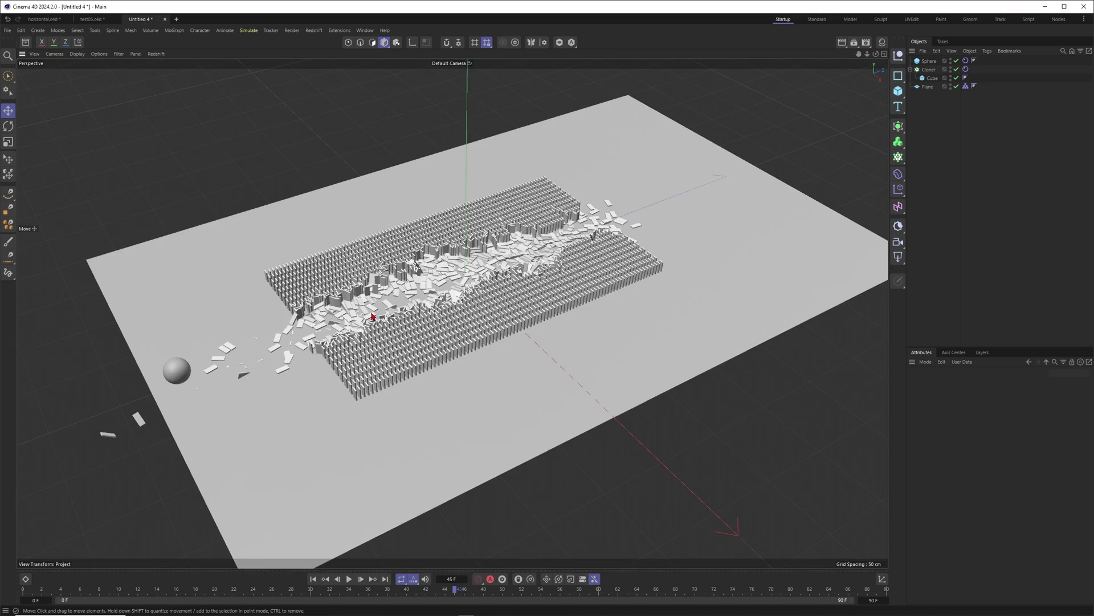
{"action": "left_click_drag", "start_coordinate": [371, 316], "coordinate": [465, 224], "text": "alt"}
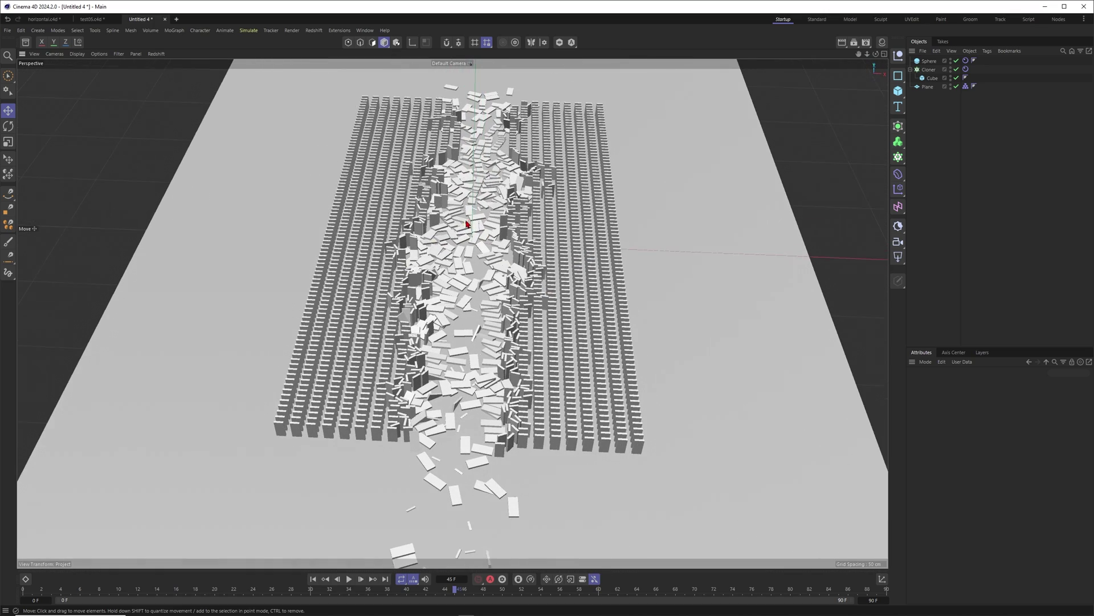
{"action": "left_click", "coordinate": [312, 578]}
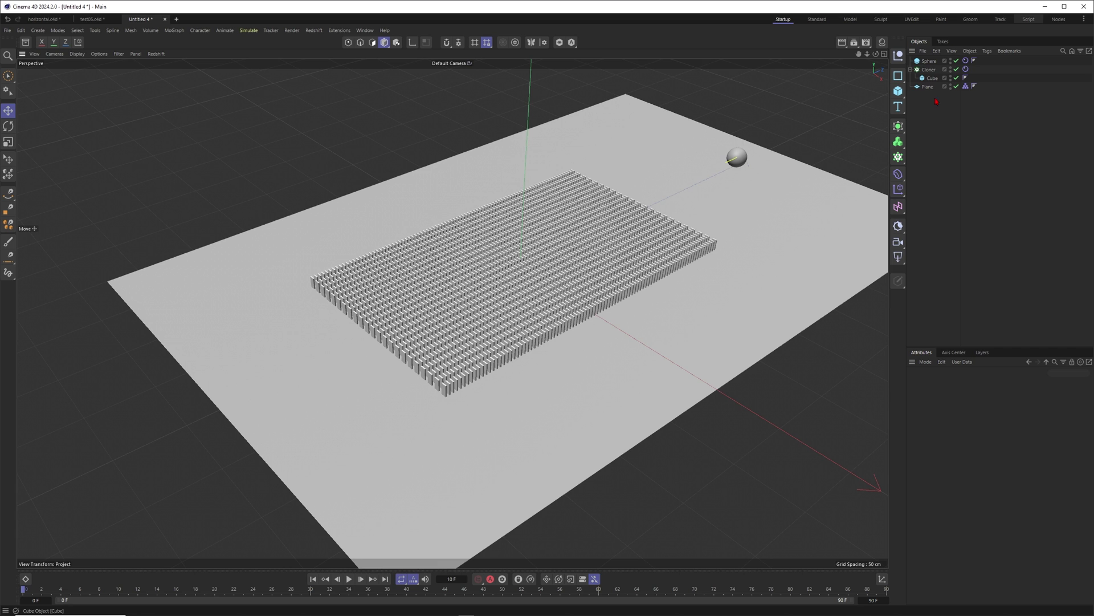
Disable the Cloner and show the scene in the Top view with Gouraud shading.
{"action": "left_click", "coordinate": [957, 69]}
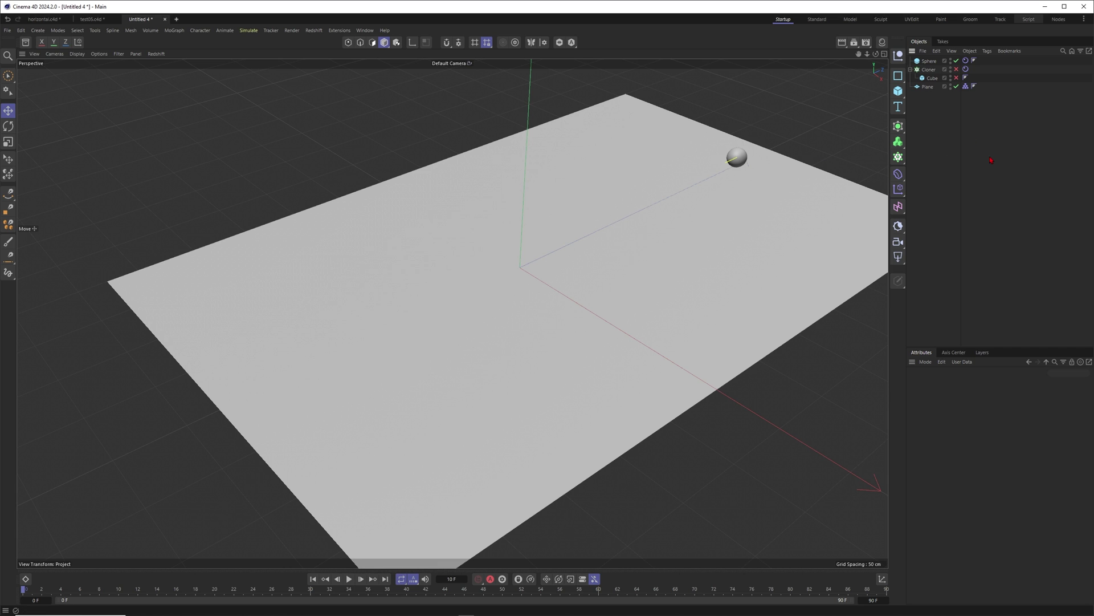
{"action": "key", "text": "F2"}
{"action": "scroll", "coordinate": [552, 250], "scroll_direction": "down", "scroll_amount": 3}
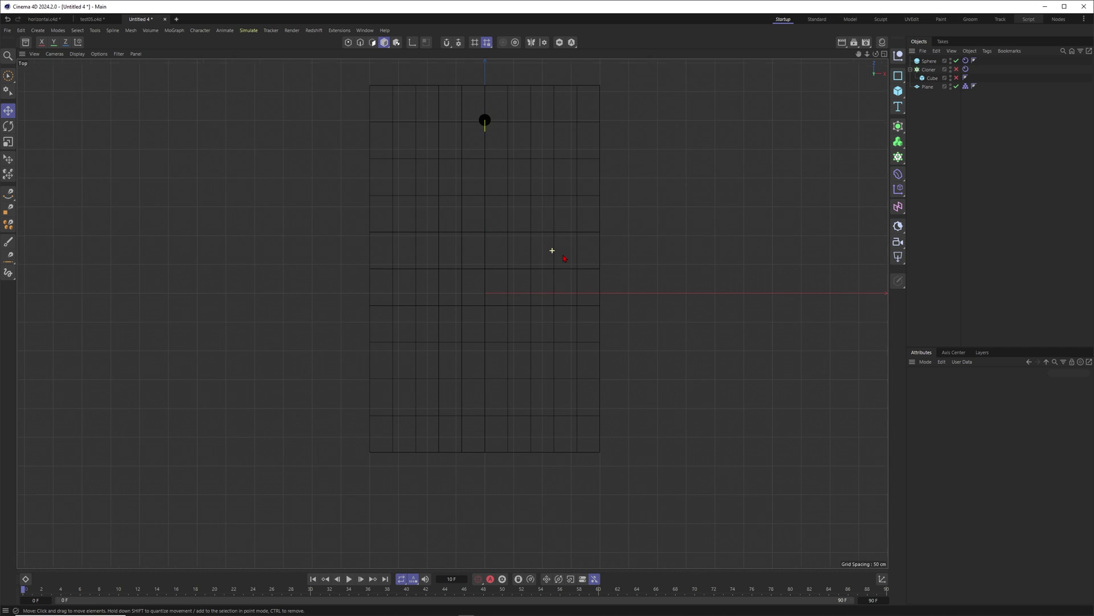
{"action": "key", "text": "n"}
{"action": "key", "text": "a"}
{"action": "middle_click_drag", "start_coordinate": [549, 148], "coordinate": [590, 161], "text": "alt"}
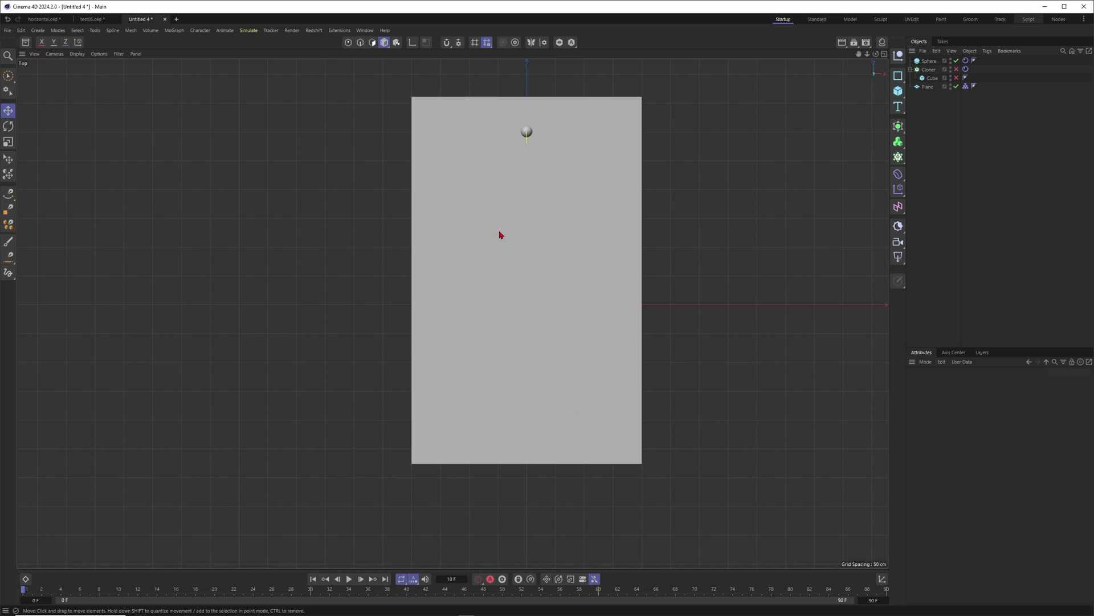
Draw a winding six-point Bezier spline with the Spline Pen, from beside the sphere across the plane.
{"action": "left_click", "coordinate": [8, 193]}
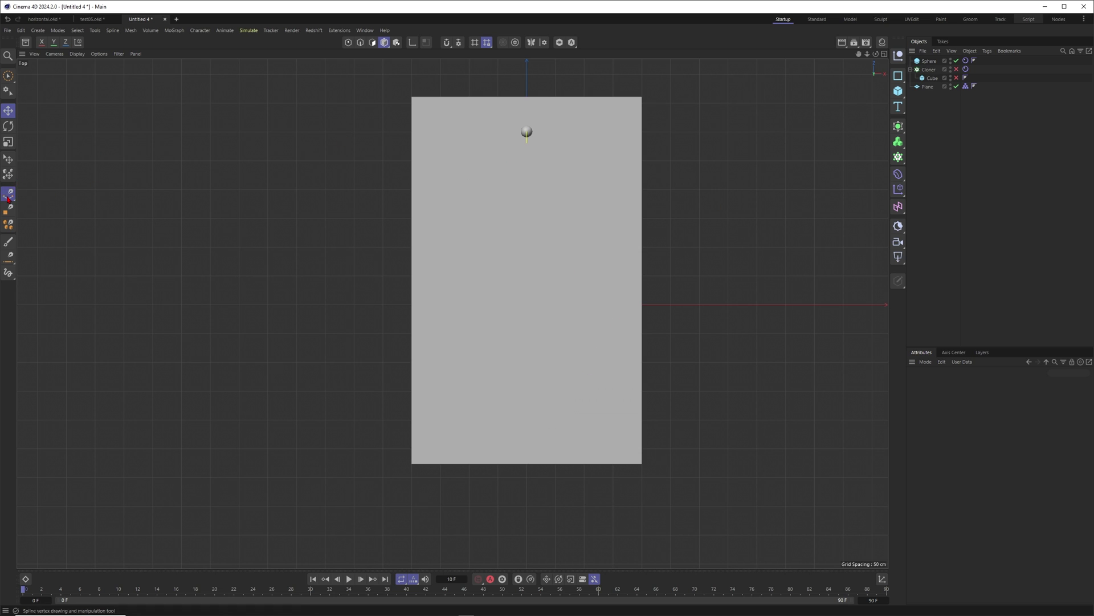
{"action": "left_click", "coordinate": [499, 151]}
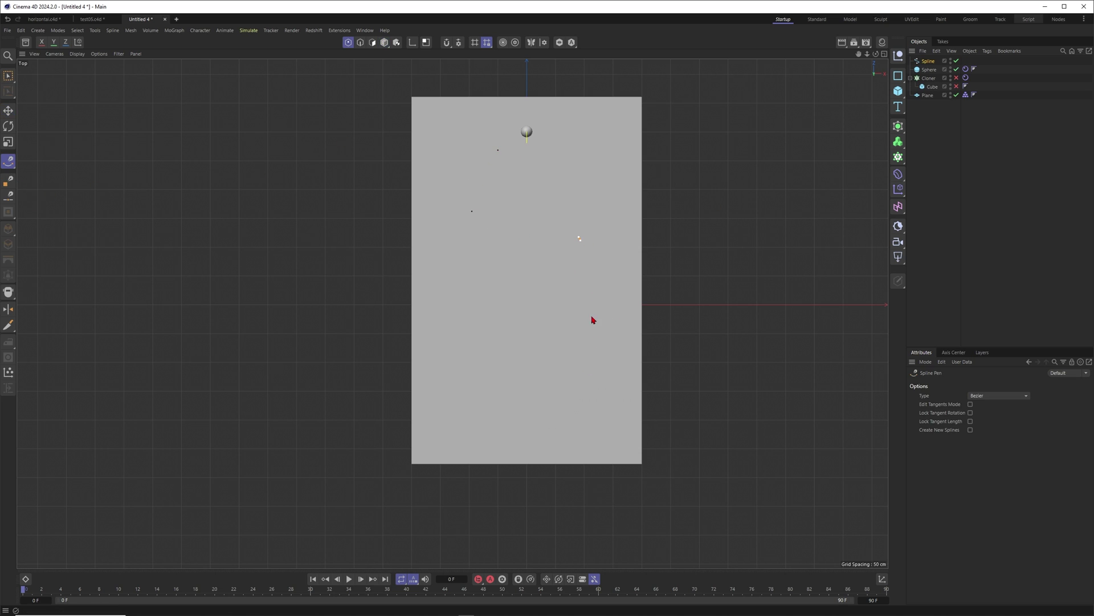
{"action": "key", "text": "space"}
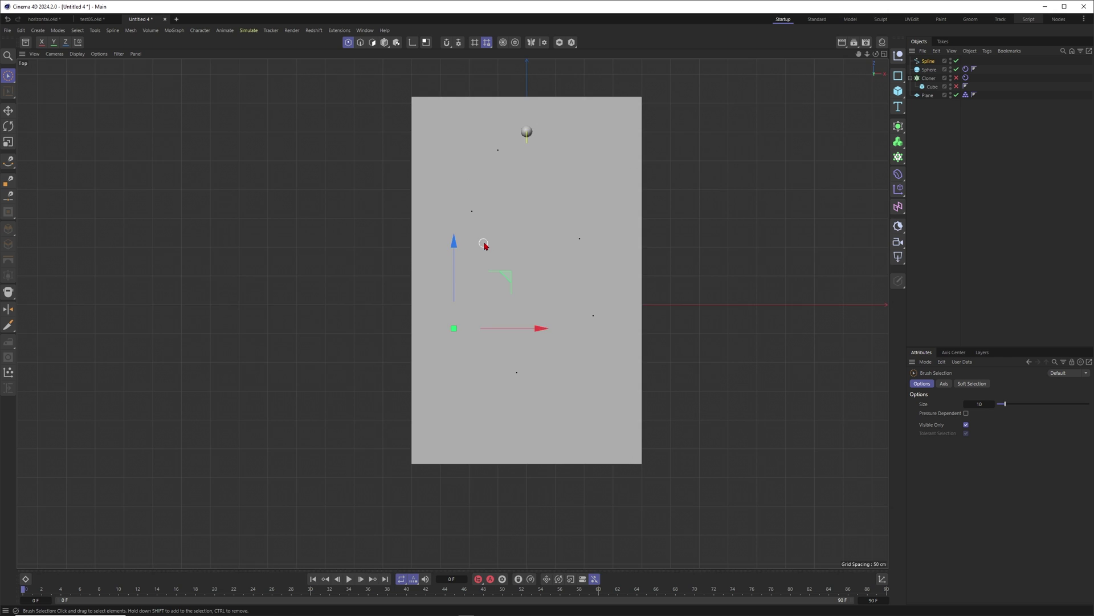
Return to the Perspective view and set the spline's Y position to 1 cm.
{"action": "key", "text": "F1"}
{"action": "left_click_drag", "start_coordinate": [587, 228], "coordinate": [546, 234], "text": "alt"}
{"action": "left_click_drag", "start_coordinate": [682, 274], "coordinate": [676, 277], "text": "alt"}
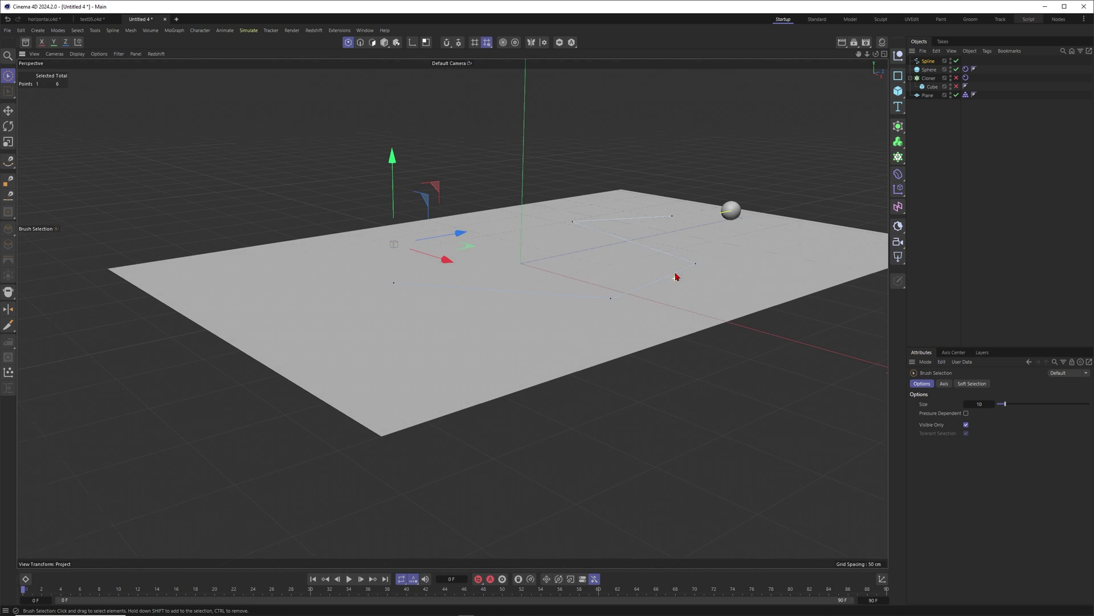
{"action": "left_click", "coordinate": [928, 61]}
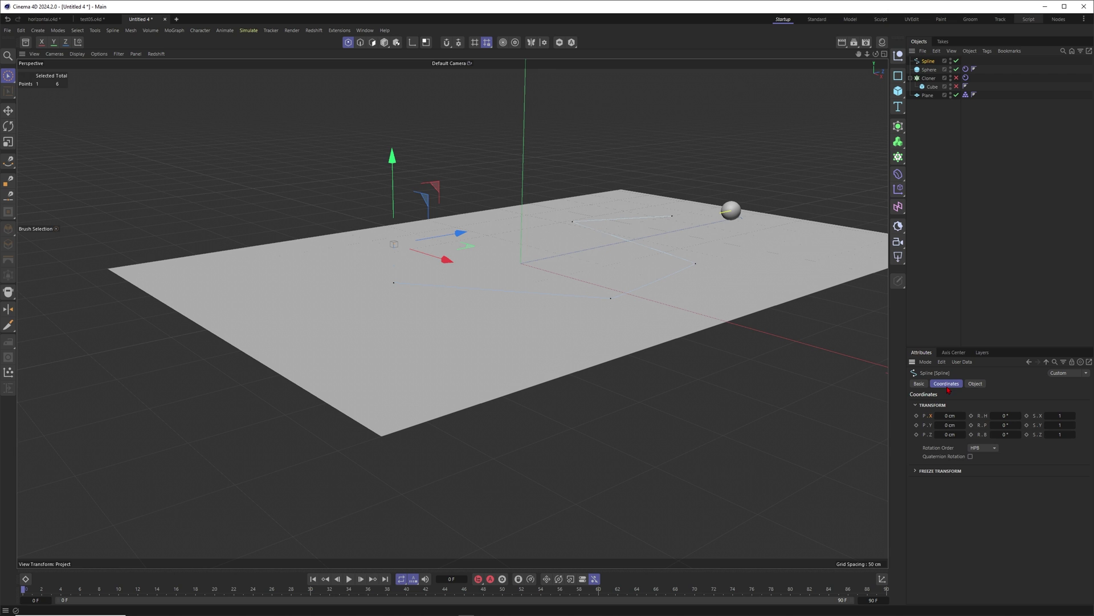
{"action": "left_click_drag", "start_coordinate": [616, 271], "coordinate": [615, 314], "text": "alt"}
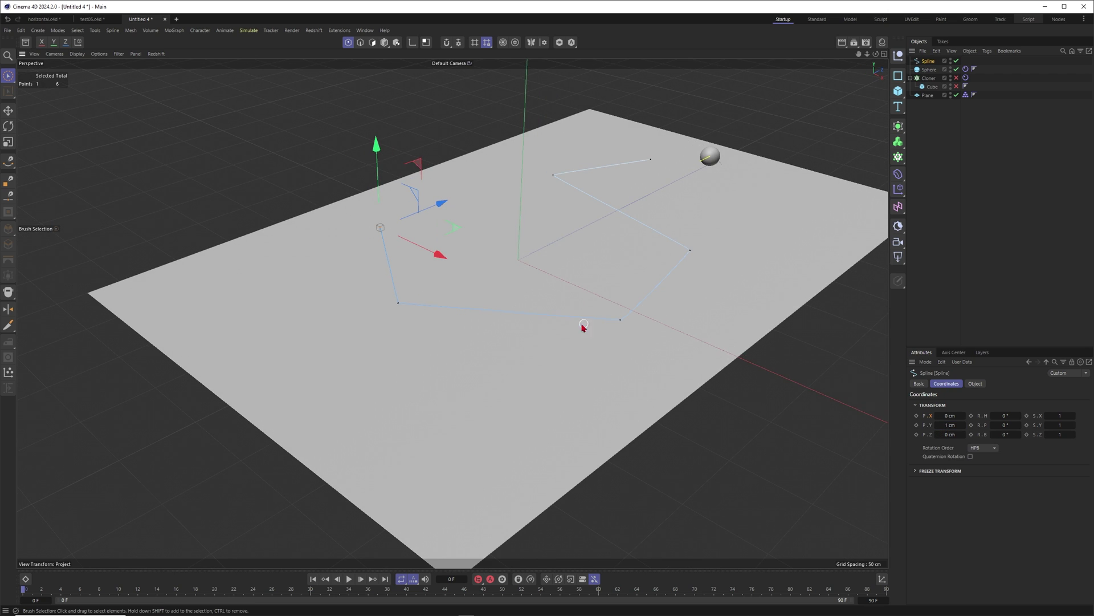
Change the spline's type to B-Spline to round the domino path.
{"action": "left_click", "coordinate": [974, 383]}
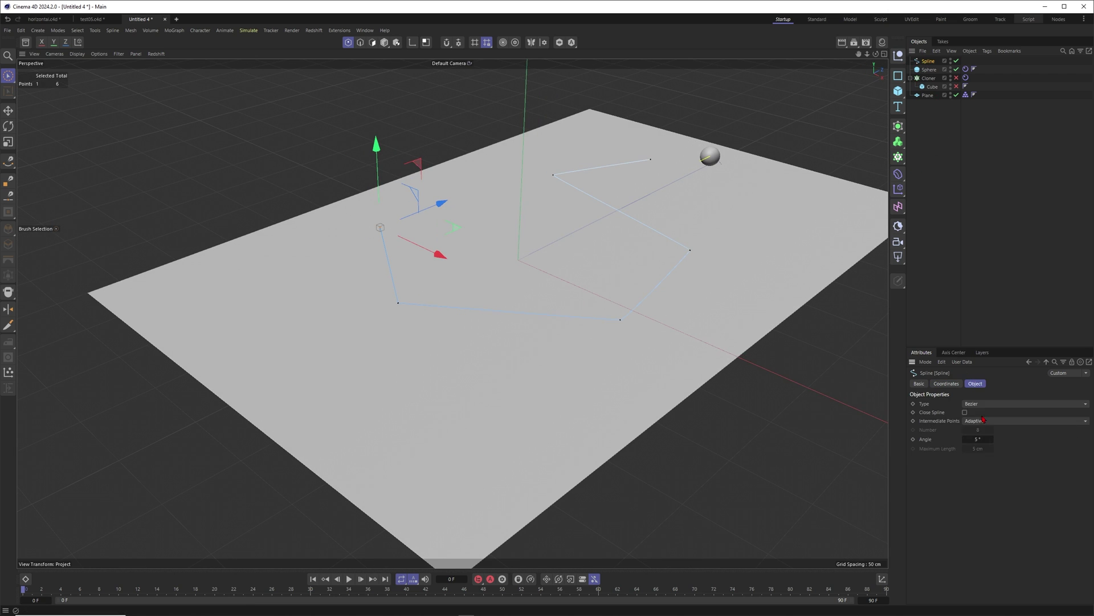
{"action": "left_click", "coordinate": [985, 404]}
{"action": "left_click", "coordinate": [984, 442]}
{"action": "left_click_drag", "start_coordinate": [555, 270], "coordinate": [554, 219], "text": "alt"}
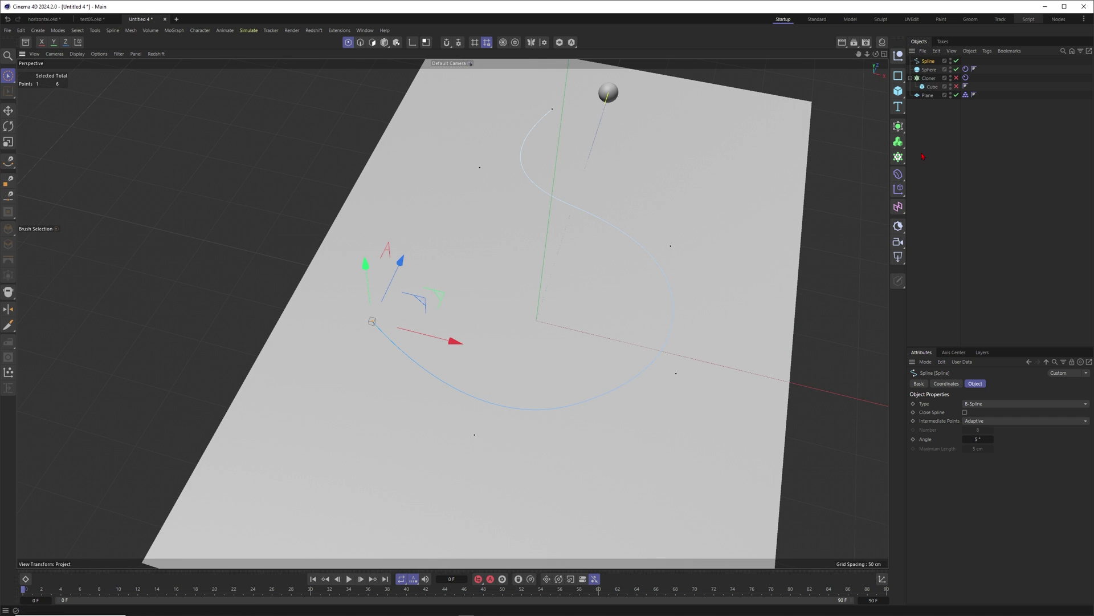
Re-enable the Cloner, set its mode to Object and assign the spline as the object to clone onto.
{"action": "left_click", "coordinate": [958, 86]}
{"action": "left_click", "coordinate": [928, 77]}
{"action": "left_click", "coordinate": [1004, 404]}
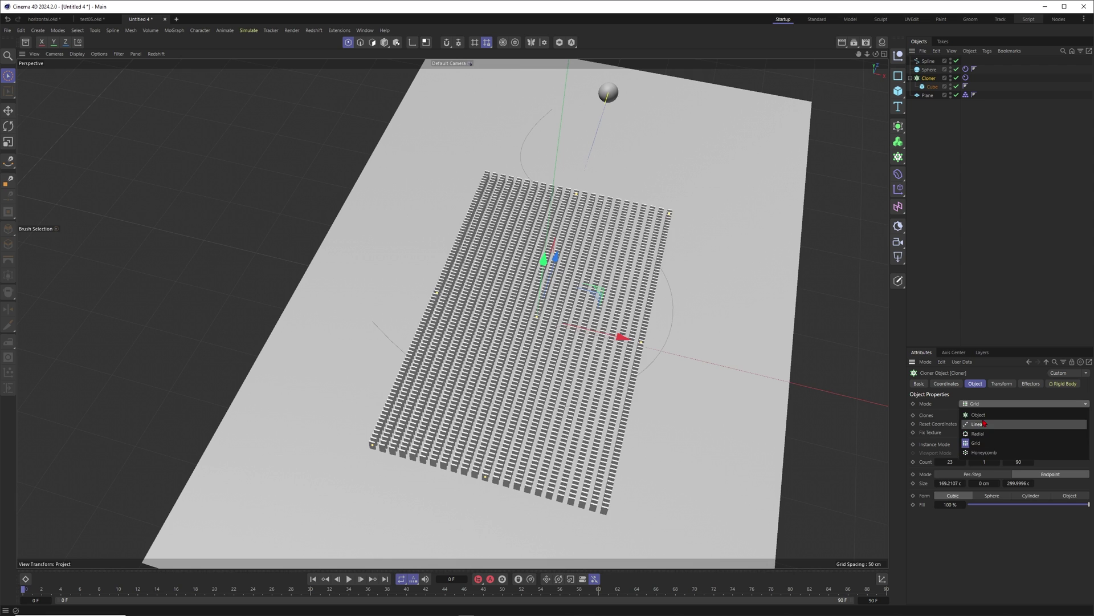
{"action": "left_click", "coordinate": [989, 423]}
{"action": "left_click_drag", "start_coordinate": [926, 62], "coordinate": [993, 450]}
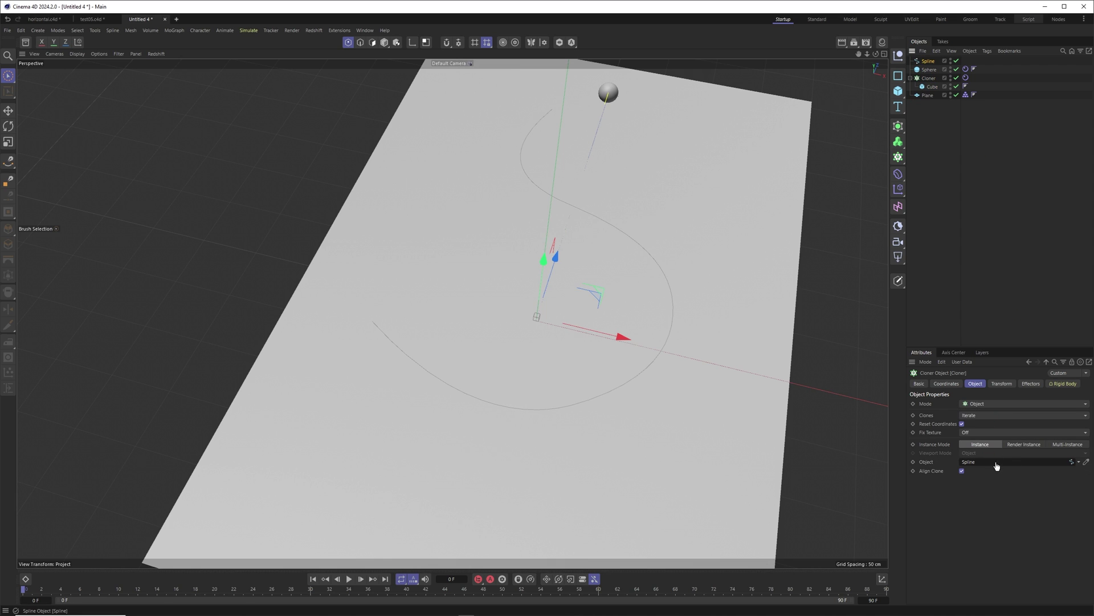
{"action": "middle_click_drag", "start_coordinate": [516, 125], "coordinate": [550, 155], "text": "alt"}
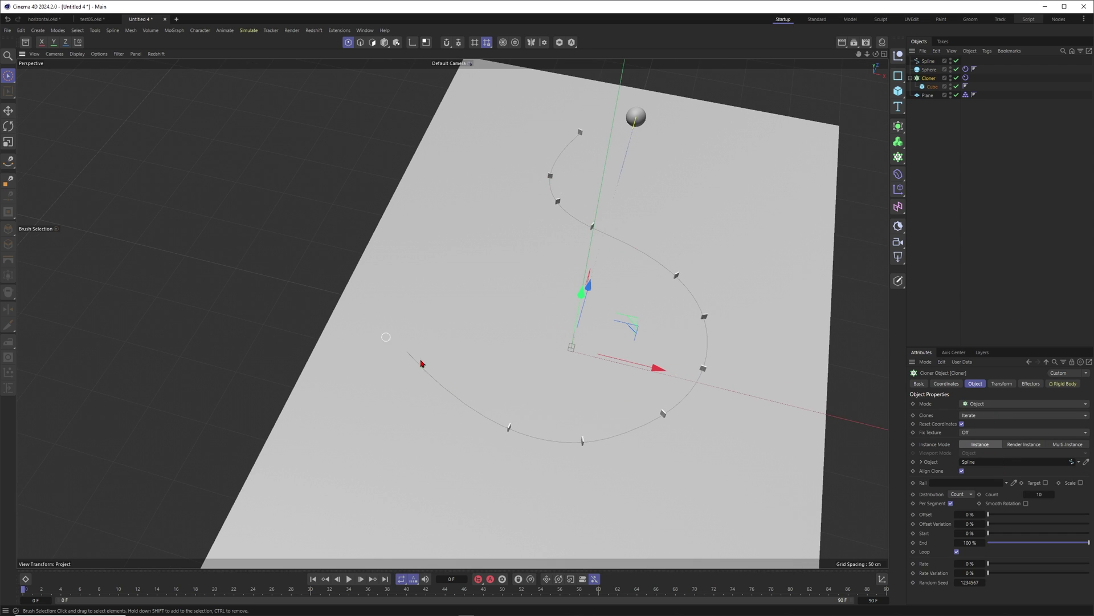
Set the Cloner's distribution along the spline to Even with a count of 120.
{"action": "left_click", "coordinate": [961, 493]}
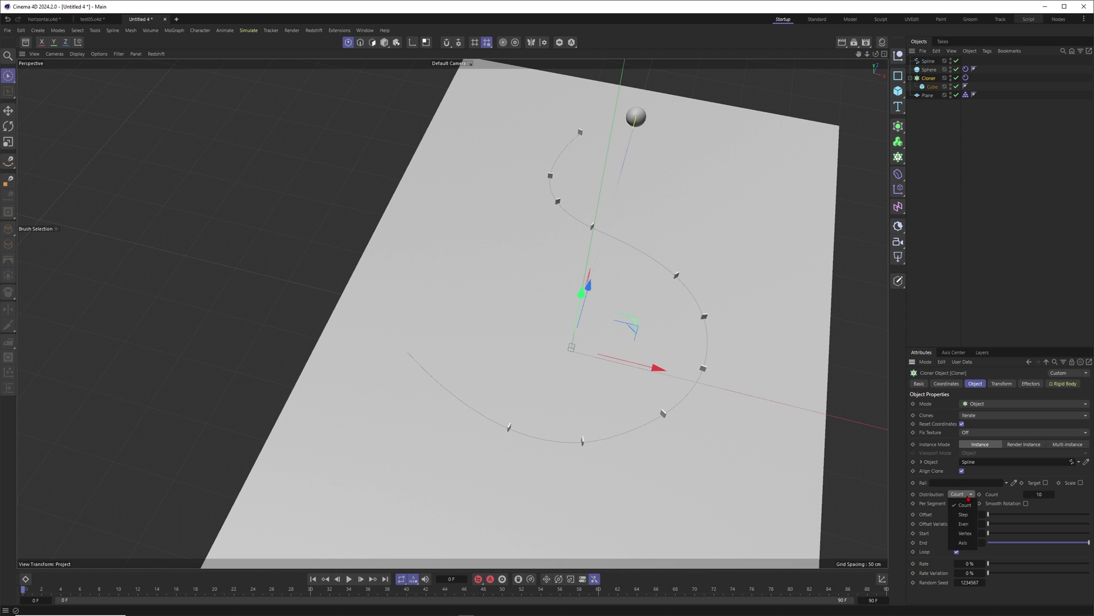
{"action": "left_click", "coordinate": [962, 524]}
{"action": "left_click_drag", "start_coordinate": [1053, 494], "coordinate": [1091, 491]}
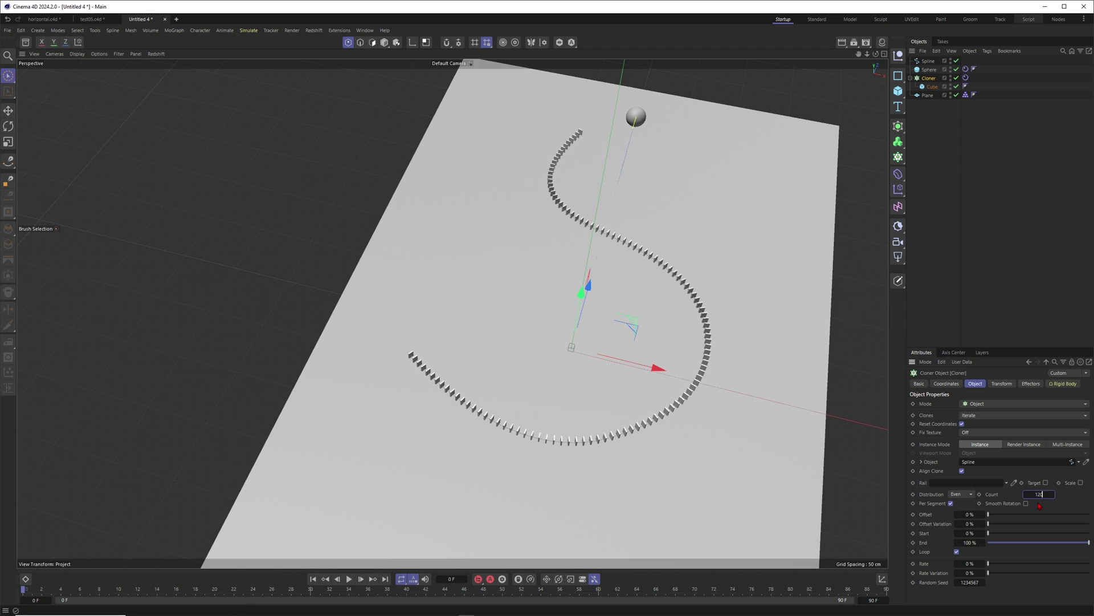
Raise the spline until the cloned dominoes stand on the plane's surface.
{"action": "left_click_drag", "start_coordinate": [653, 275], "coordinate": [589, 227], "text": "alt"}
{"action": "right_click_drag", "start_coordinate": [642, 298], "coordinate": [804, 285], "text": "alt"}
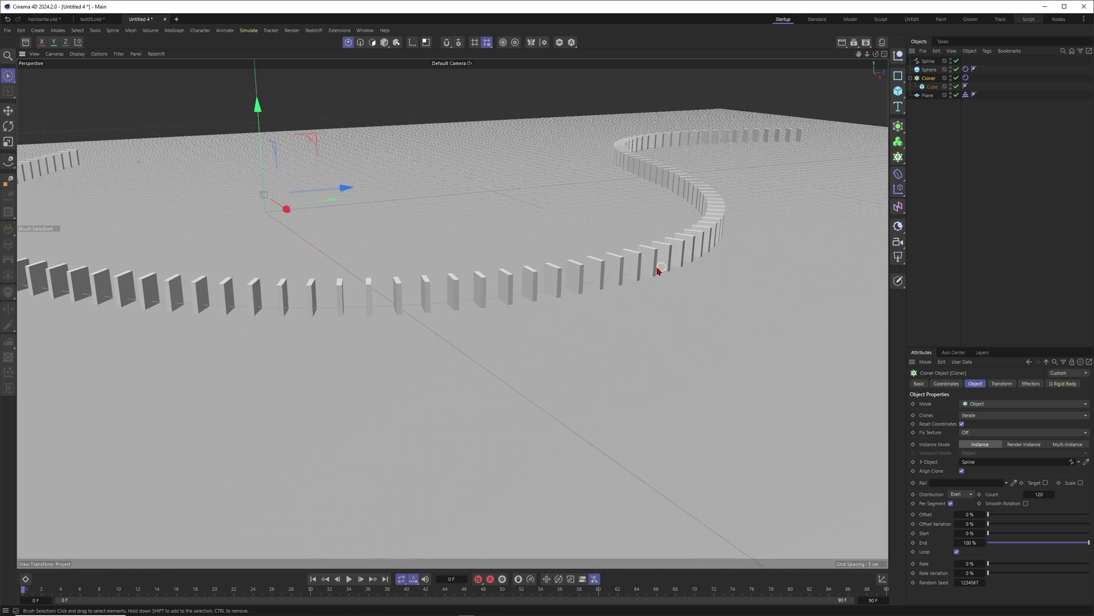
{"action": "left_click_drag", "start_coordinate": [657, 268], "coordinate": [654, 257], "text": "alt"}
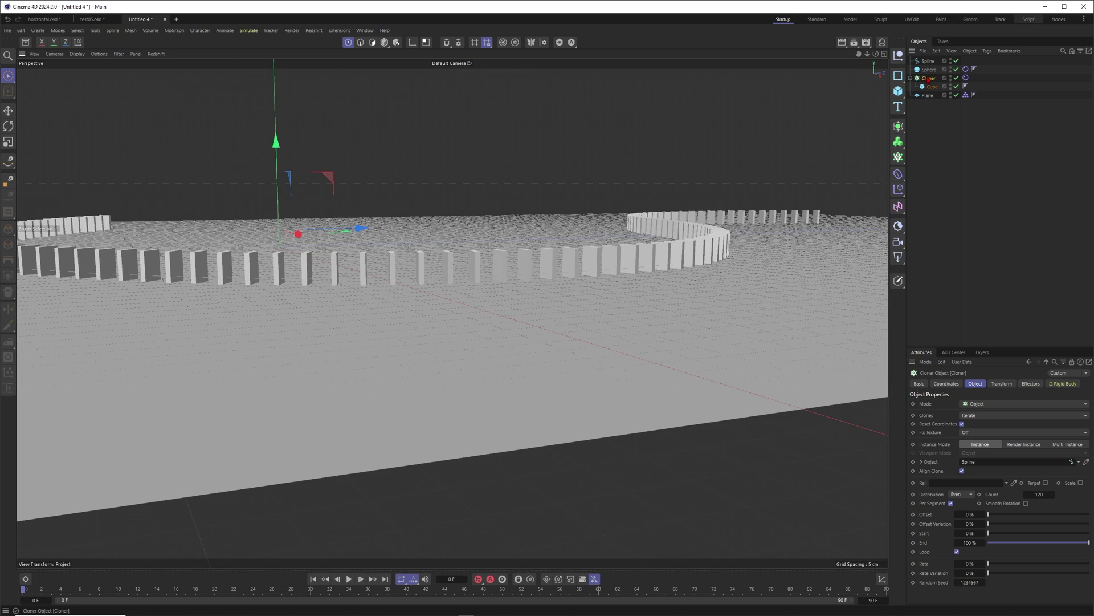
{"action": "key", "text": "ctrl+z"}
{"action": "left_click_drag", "start_coordinate": [275, 154], "coordinate": [276, 141]}
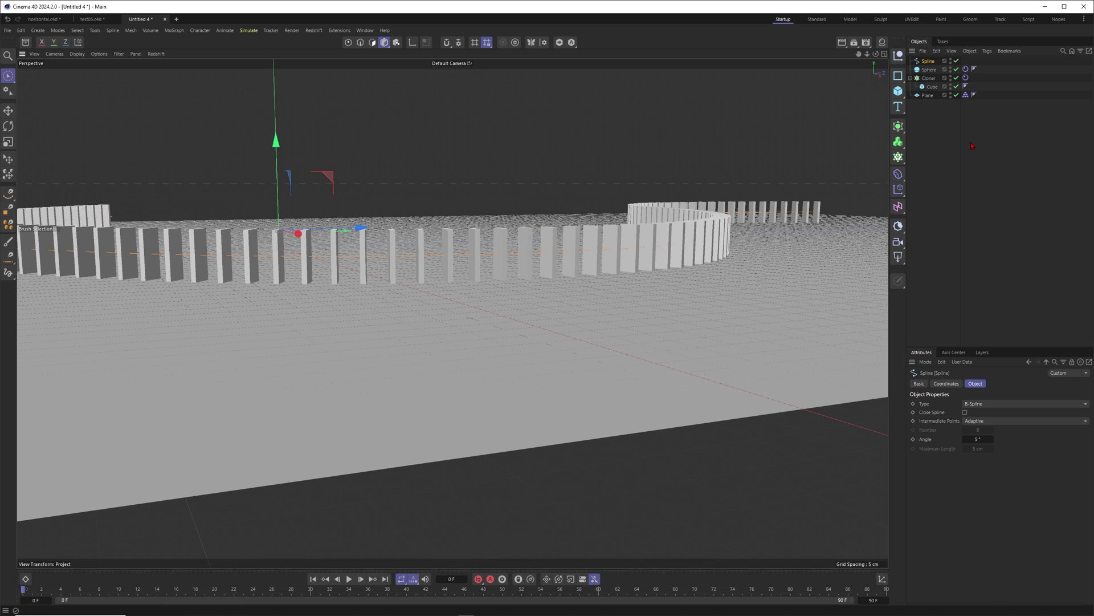
{"action": "left_click", "coordinate": [973, 146]}
Delete the sphere's Rigid Body tag and copy the plane's Collider tag onto the sphere.
{"action": "left_click_drag", "start_coordinate": [653, 213], "coordinate": [719, 216], "text": "alt"}
{"action": "scroll", "coordinate": [589, 231], "scroll_direction": "down", "scroll_amount": 5}
{"action": "left_click_drag", "start_coordinate": [589, 230], "coordinate": [547, 242], "text": "alt"}
{"action": "left_click", "coordinate": [580, 144]}
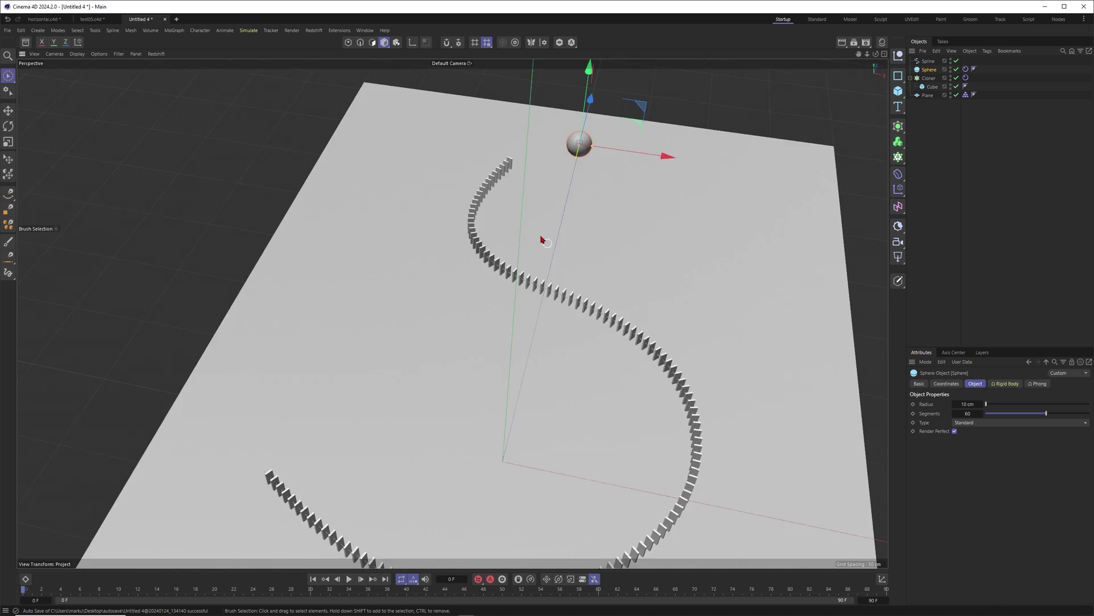
{"action": "middle_click_drag", "start_coordinate": [543, 240], "coordinate": [556, 314], "text": "alt"}
{"action": "right_click_drag", "start_coordinate": [556, 313], "coordinate": [625, 258], "text": "alt"}
{"action": "left_click_drag", "start_coordinate": [625, 259], "coordinate": [630, 288], "text": "alt"}
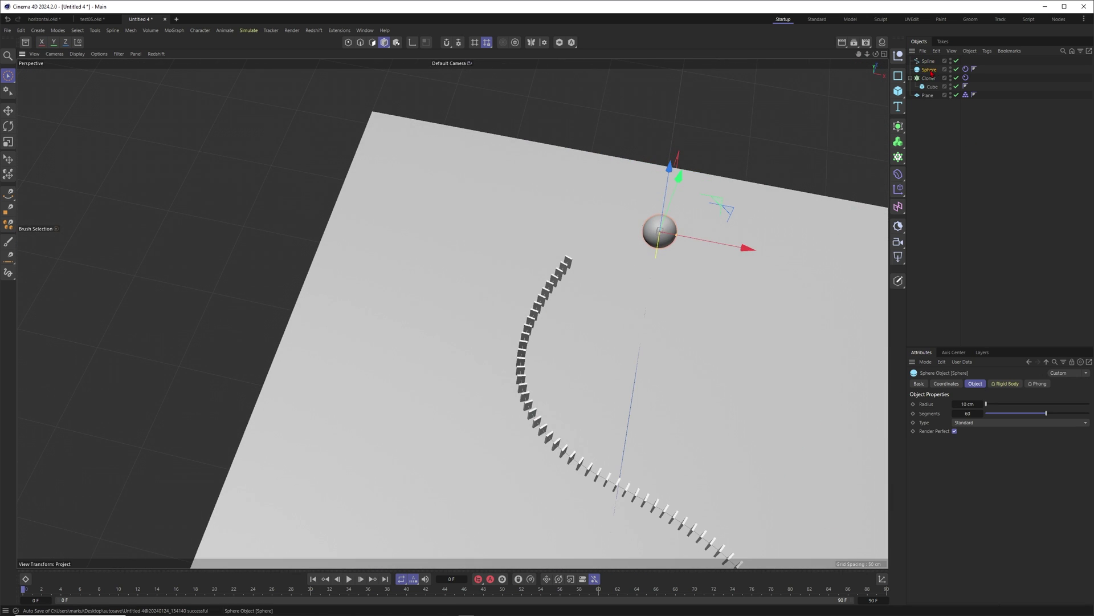
{"action": "left_click", "coordinate": [965, 69]}
{"action": "left_click", "coordinate": [972, 384]}
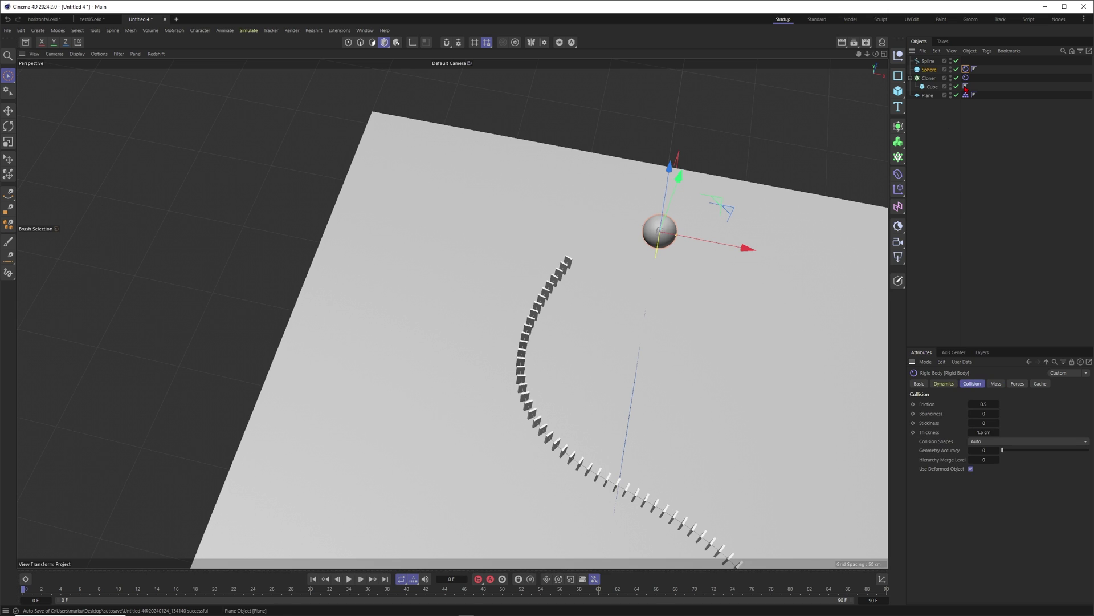
{"action": "key", "text": "Delete"}
{"action": "left_click_drag", "start_coordinate": [975, 71], "coordinate": [975, 70], "text": "ctrl"}
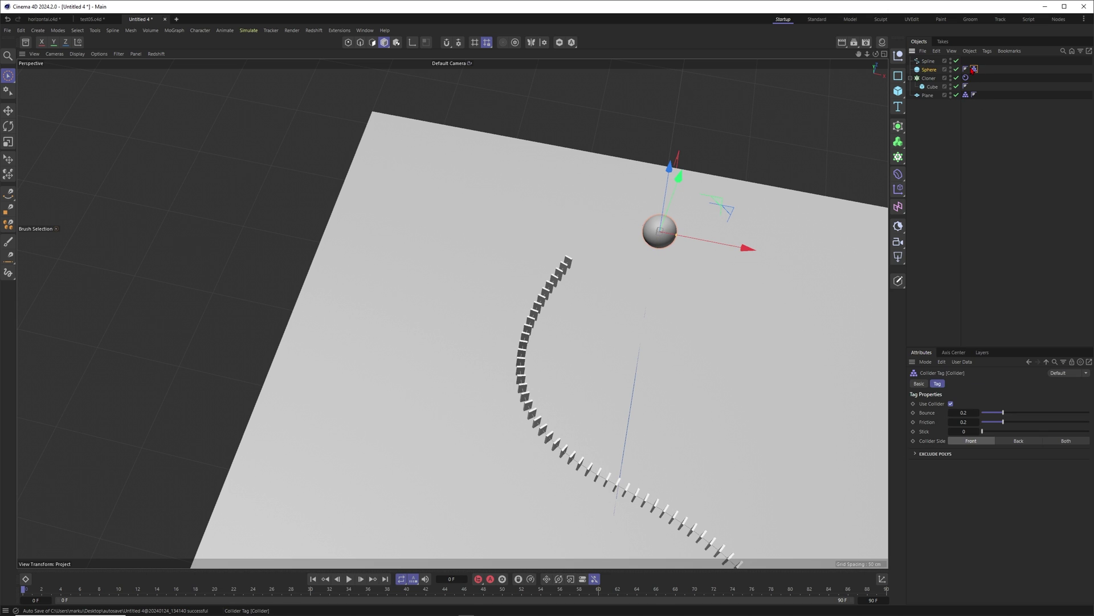
Move the sphere just behind the first domino of the curved row, to about X -46.9, Y 10.4, Z 279.7 cm.
{"action": "left_click", "coordinate": [935, 71]}
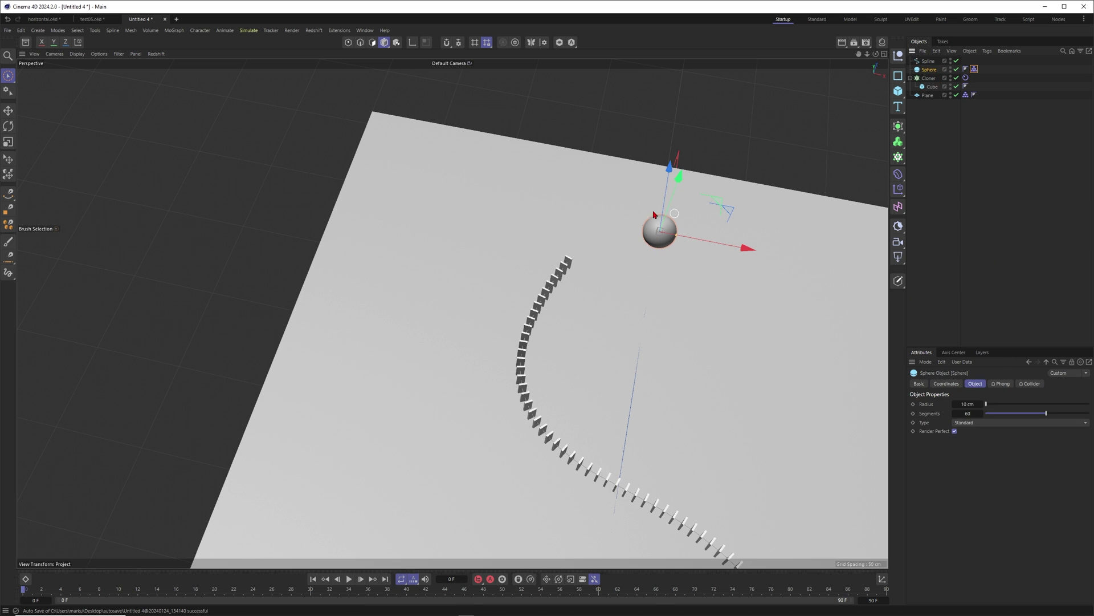
{"action": "left_click_drag", "start_coordinate": [663, 221], "coordinate": [669, 249], "text": "alt"}
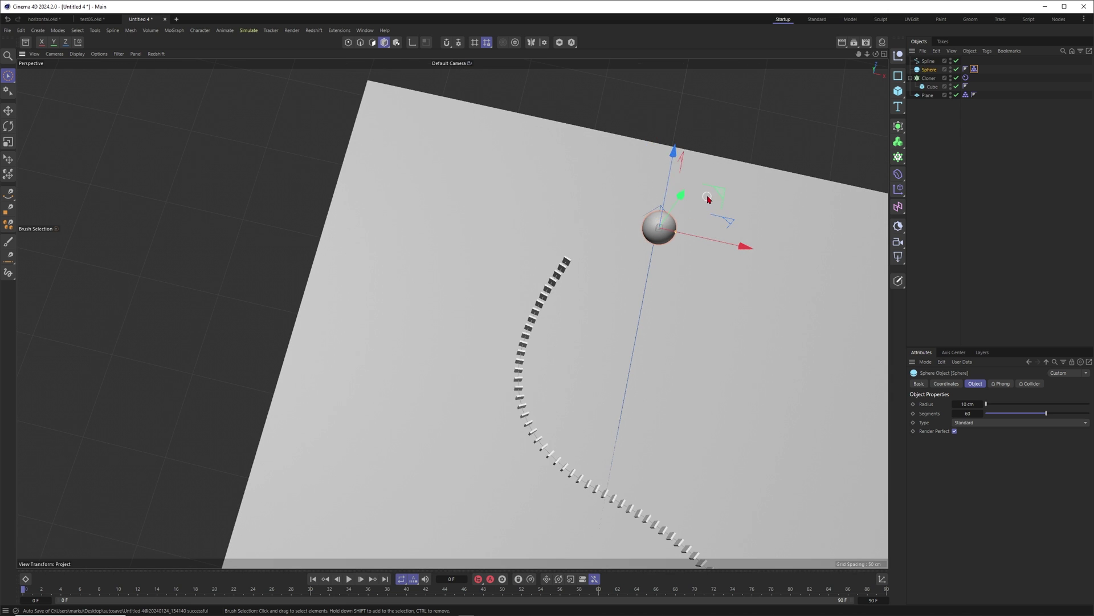
{"action": "left_click_drag", "start_coordinate": [719, 196], "coordinate": [638, 206]}
{"action": "scroll", "coordinate": [611, 220], "scroll_direction": "up", "scroll_amount": 3}
{"action": "left_click_drag", "start_coordinate": [554, 258], "coordinate": [524, 193], "text": "alt"}
{"action": "scroll", "coordinate": [566, 239], "scroll_direction": "up", "scroll_amount": 2}
{"action": "left_click_drag", "start_coordinate": [466, 161], "coordinate": [476, 157]}
{"action": "scroll", "coordinate": [552, 210], "scroll_direction": "up", "scroll_amount": 2}
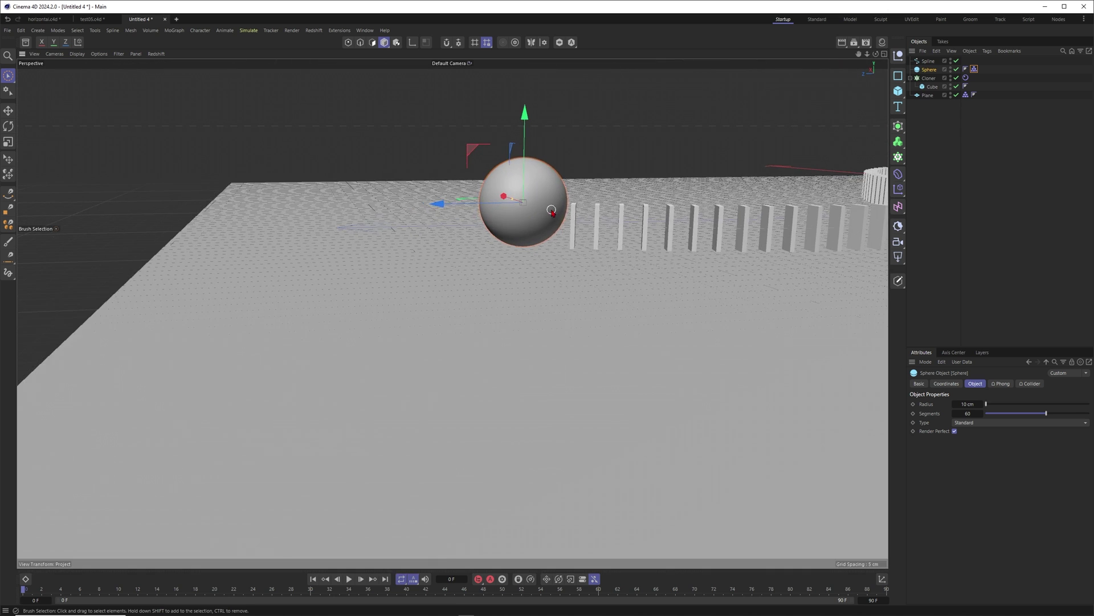
{"action": "mouse_move", "coordinate": [551, 210]}
{"action": "left_mouse_down", "text": "alt"}
{"action": "mouse_move", "coordinate": [559, 253]}
{"action": "mouse_move", "coordinate": [553, 213]}
{"action": "left_mouse_up", "text": "alt"}
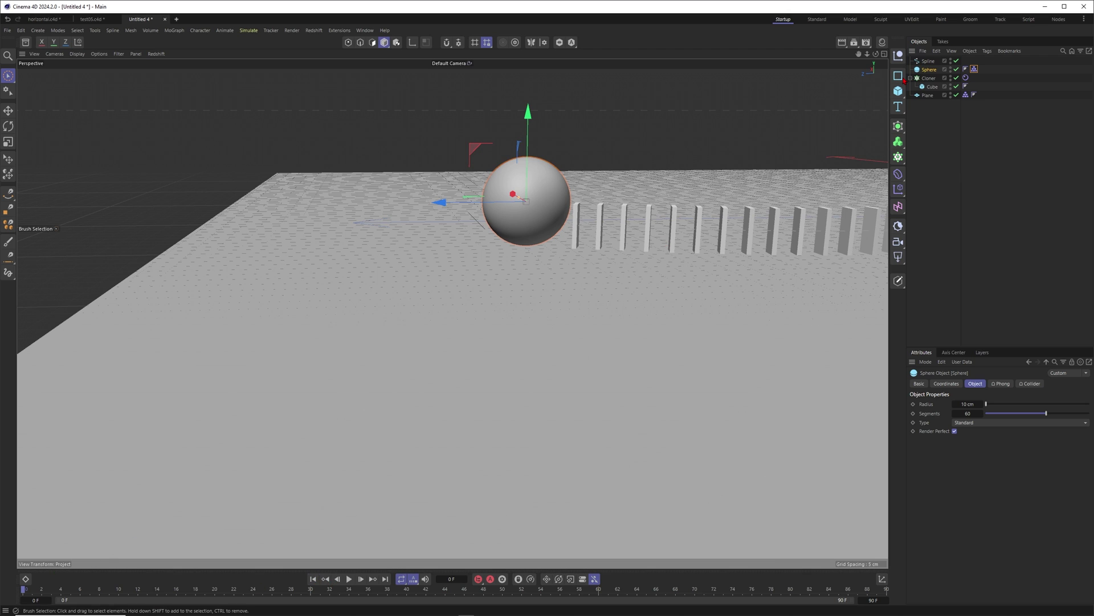
Keyframe the sphere's position at frame 0, and at frame 10 move it over the first domino to about Y 18.7, Z 268.6 cm.
{"action": "left_click", "coordinate": [946, 383]}
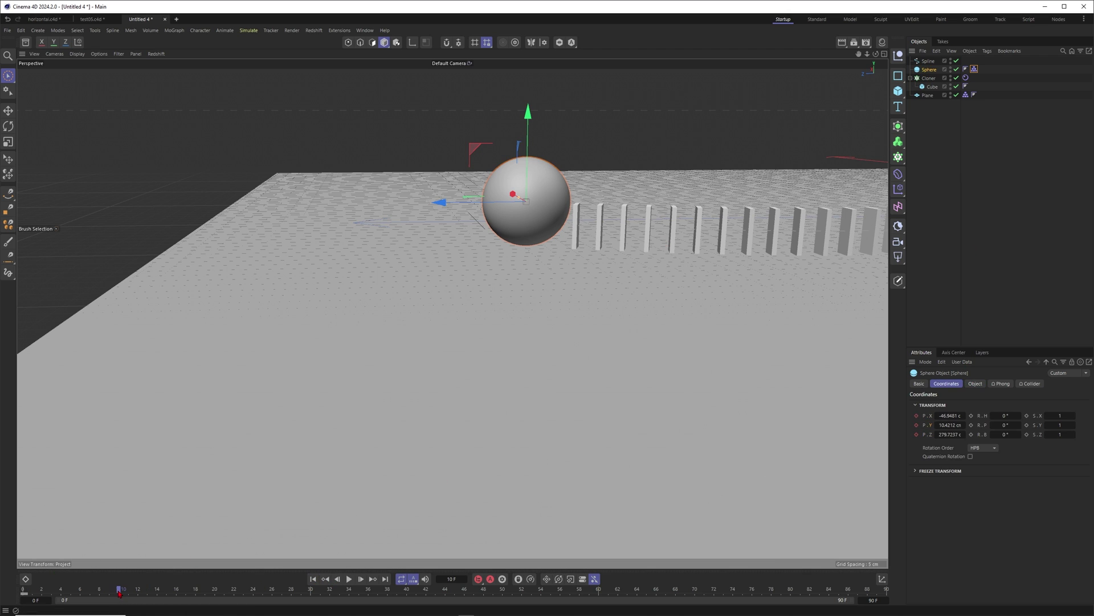
{"action": "left_click_drag", "start_coordinate": [499, 147], "coordinate": [524, 116]}
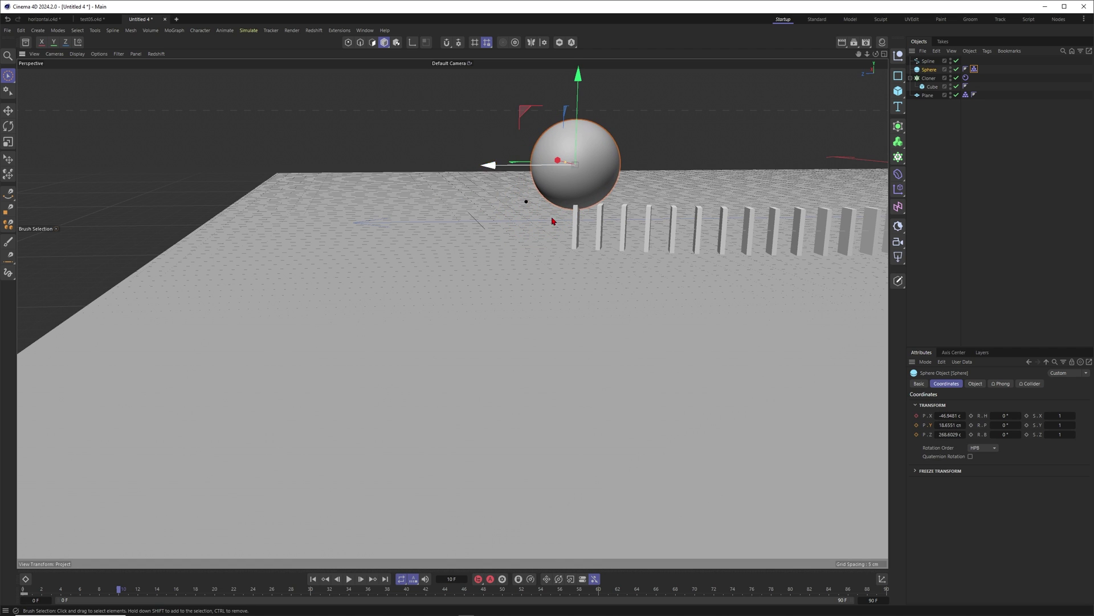
{"action": "left_click", "coordinate": [987, 202]}
{"action": "left_click_drag", "start_coordinate": [616, 226], "coordinate": [515, 322], "text": "alt"}
{"action": "scroll", "coordinate": [489, 244], "scroll_direction": "down", "scroll_amount": 5}
{"action": "scroll", "coordinate": [516, 323], "scroll_direction": "down", "scroll_amount": 3}
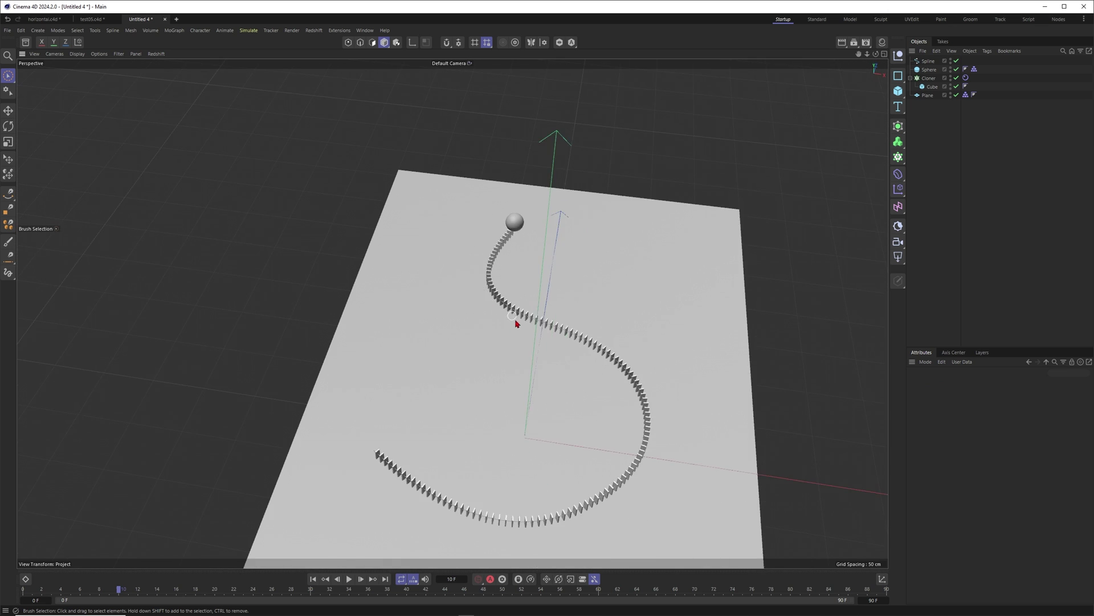
Play the simulation from the first frame and examine how the sphere topples the curved row of dominoes.
{"action": "middle_click_drag", "start_coordinate": [516, 322], "coordinate": [492, 229], "text": "alt"}
{"action": "left_click_drag", "start_coordinate": [493, 230], "coordinate": [495, 232], "text": "alt"}
{"action": "scroll", "coordinate": [496, 232], "scroll_direction": "up", "scroll_amount": 2}
{"action": "left_click", "coordinate": [950, 193]}
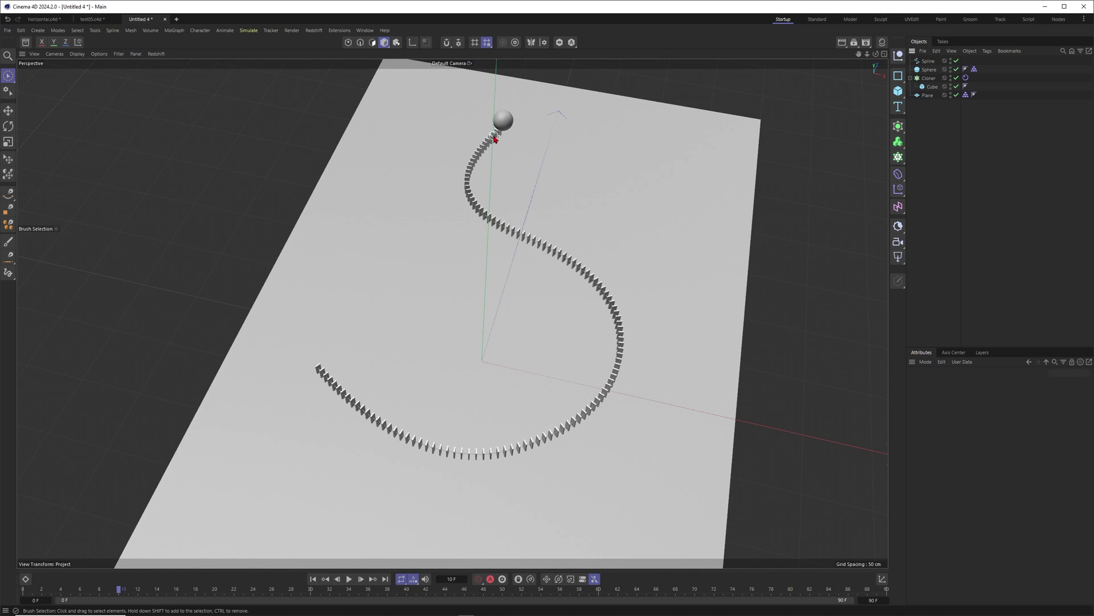
{"action": "left_click", "coordinate": [313, 579]}
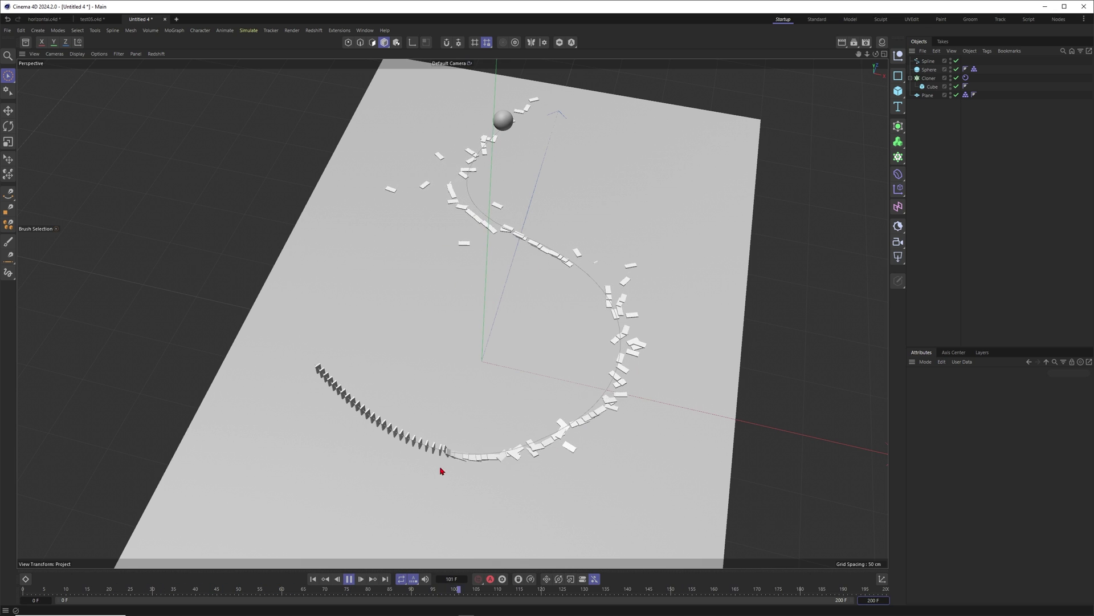
{"action": "left_click", "coordinate": [350, 578]}
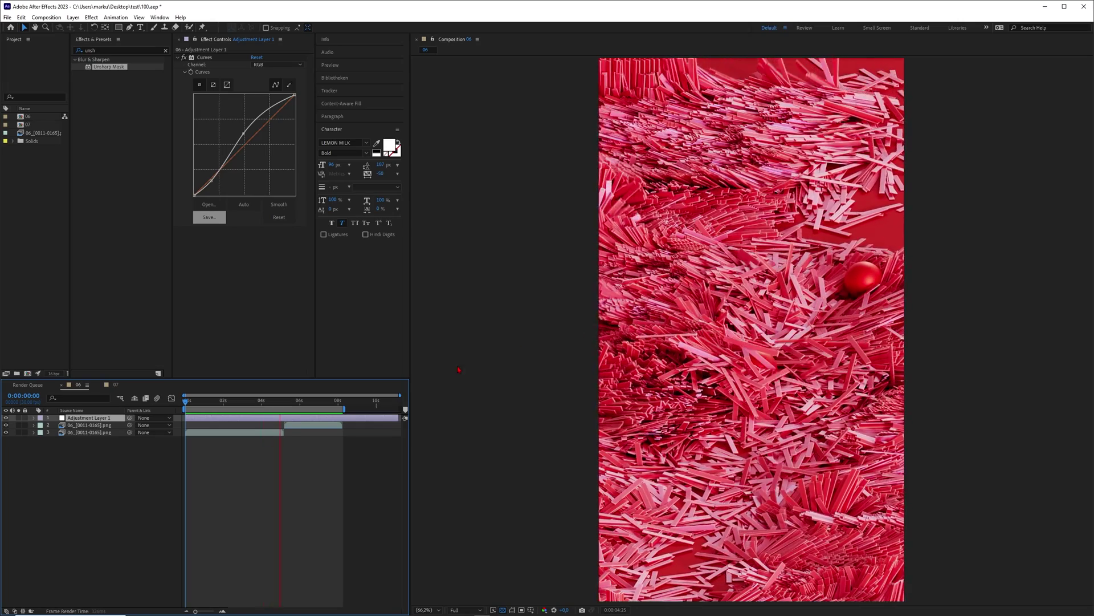
In After Effects, scrub the rendered red domino composition back to its first frame to review the animation.
{"action": "left_click", "coordinate": [231, 409]}
{"action": "left_click_drag", "start_coordinate": [229, 412], "coordinate": [177, 418]}
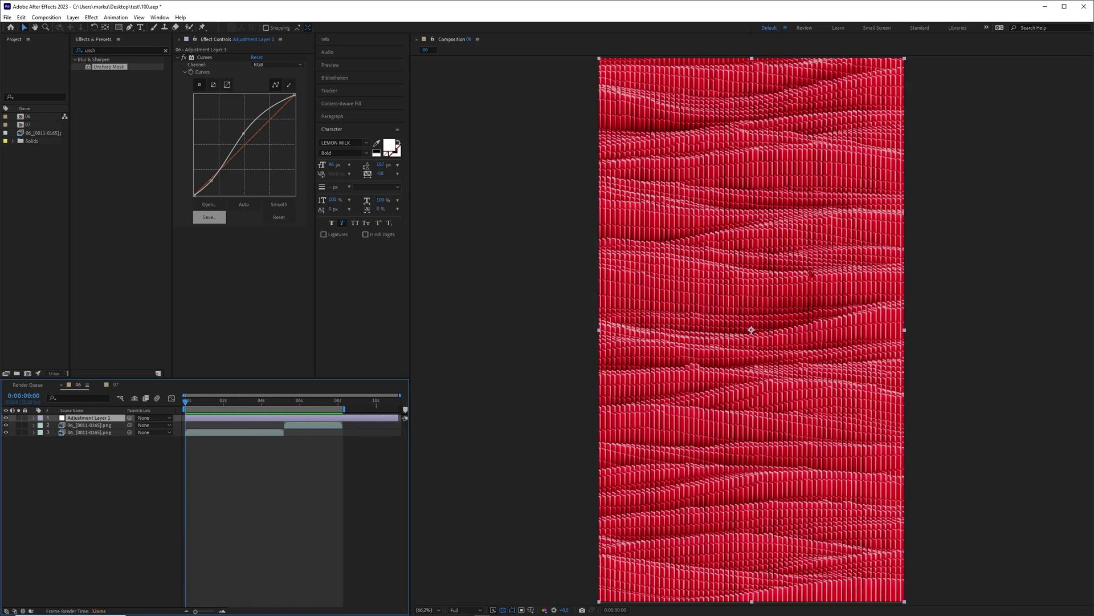
{"action": "mouse_move", "coordinate": [201, 406]}
{"action": "left_mouse_down"}
{"action": "mouse_move", "coordinate": [277, 400]}
{"action": "mouse_move", "coordinate": [183, 409]}
{"action": "left_mouse_up"}
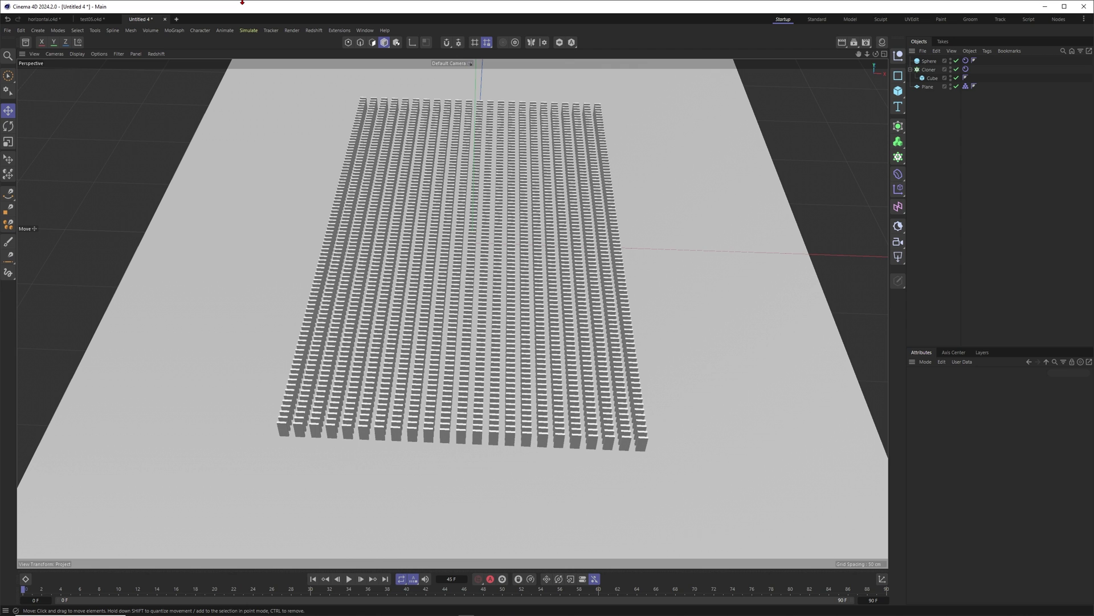
In Cinema 4D, play the domino grid simulation and examine how the sphere ploughs through the rows.
{"action": "right_click_drag", "start_coordinate": [577, 242], "coordinate": [545, 261], "text": "alt"}
{"action": "left_click_drag", "start_coordinate": [545, 261], "coordinate": [479, 236], "text": "alt"}
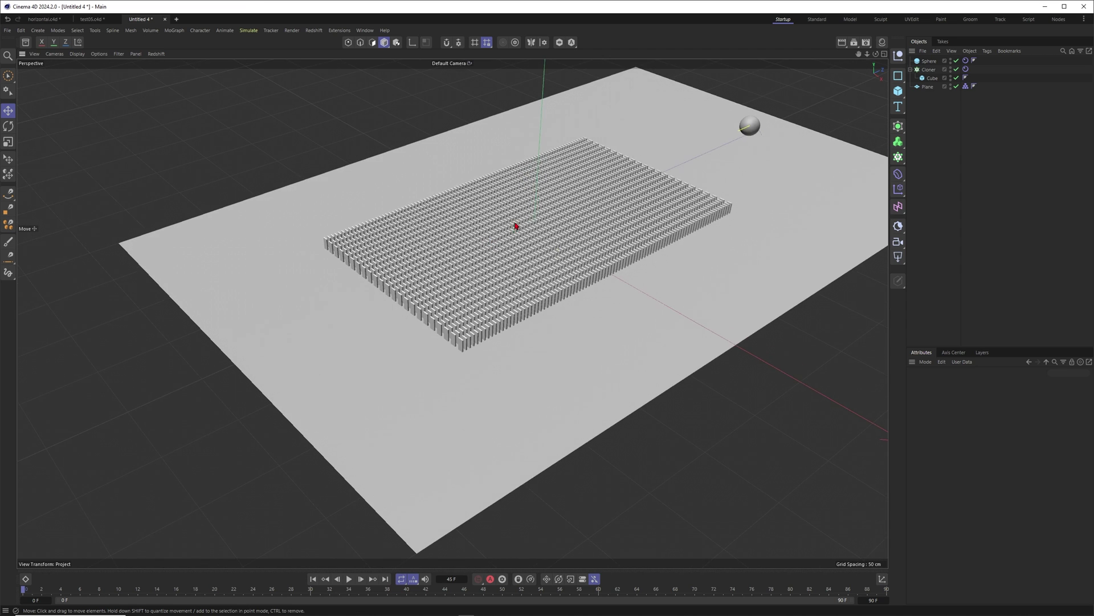
{"action": "middle_click_drag", "start_coordinate": [516, 227], "coordinate": [490, 272], "text": "alt"}
{"action": "left_click_drag", "start_coordinate": [491, 275], "coordinate": [513, 272], "text": "alt"}
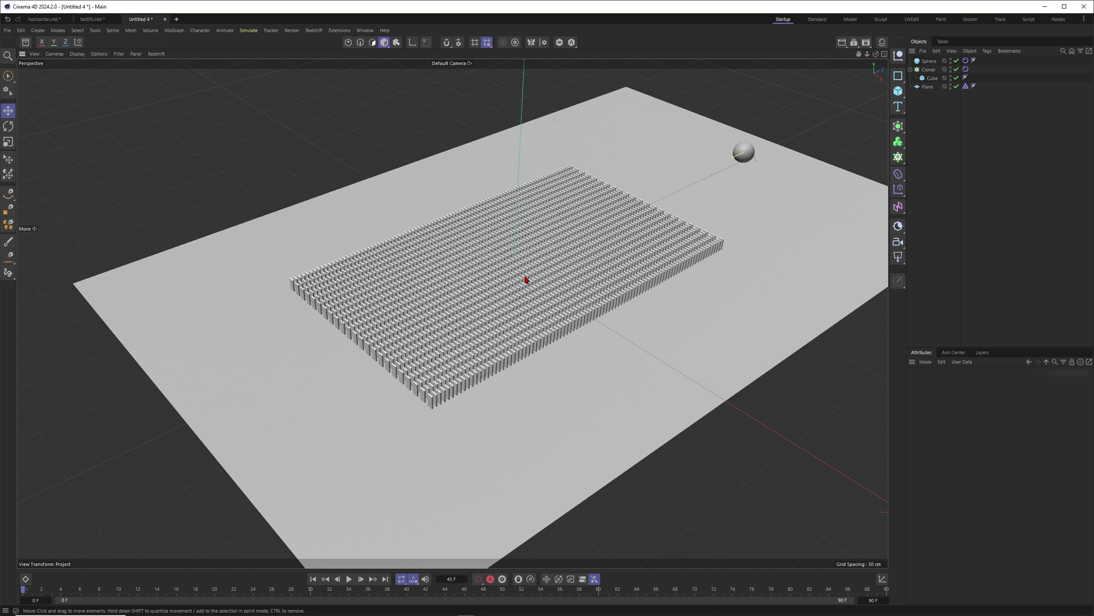
{"action": "left_click", "coordinate": [347, 579]}
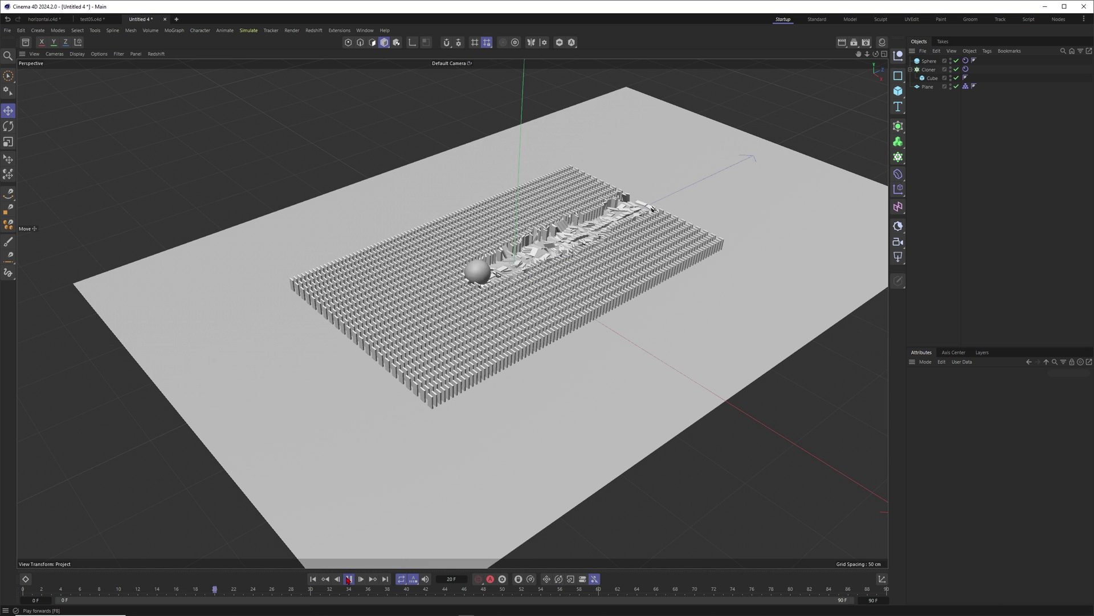